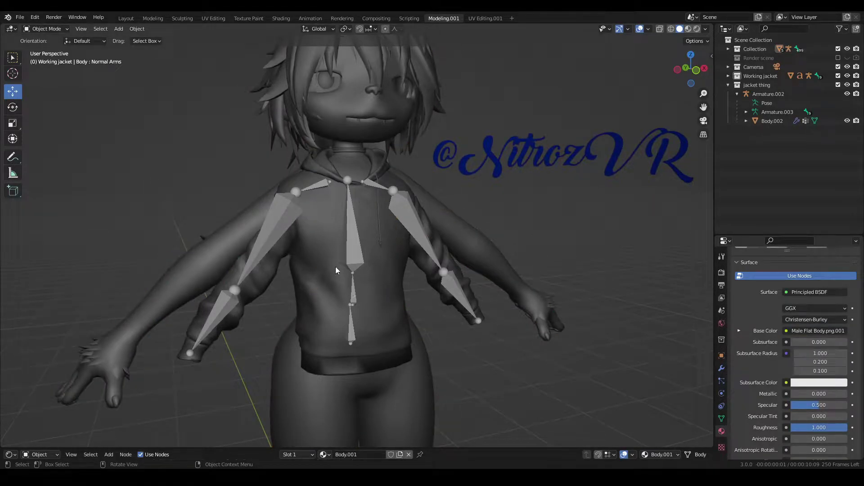
# Select the hoodie mesh Body.002 and look over how it sits on the character's body.
pyautogui.moveTo(360, 321); pyautogui.dragTo(344, 299, button='middle')
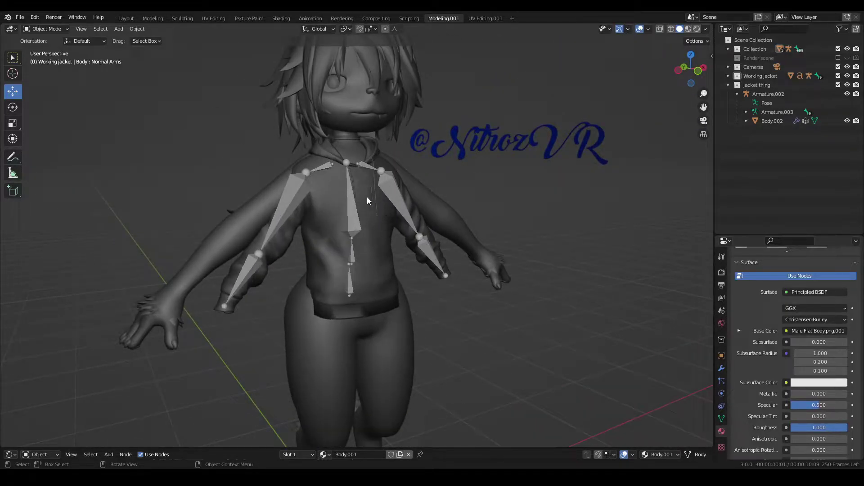
pyautogui.click(381, 210)
pyautogui.click(376, 219)
pyautogui.moveTo(378, 220); pyautogui.dragTo(355, 274, button='middle')
pyautogui.scroll(4, 363, 270)
pyautogui.scroll(-4, 363, 270)
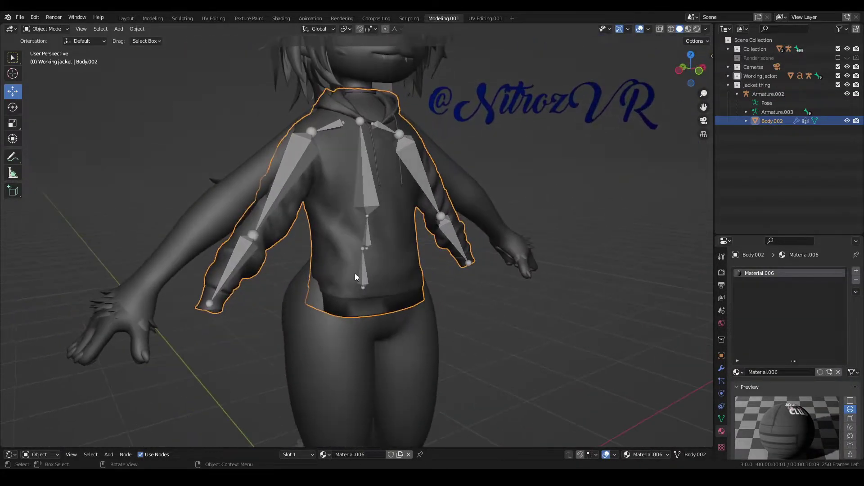
# Hide the hoodie's armature to view the mesh without bones, and unhide it again.
pyautogui.click(360, 184)
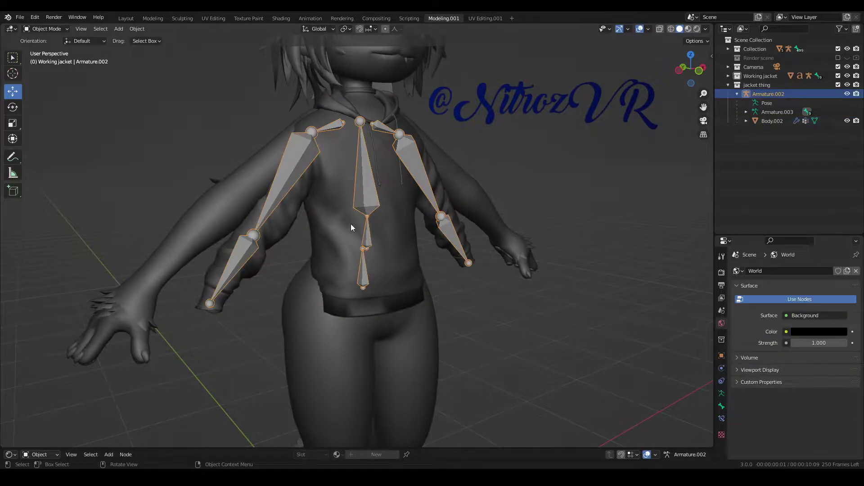
pyautogui.press('h')
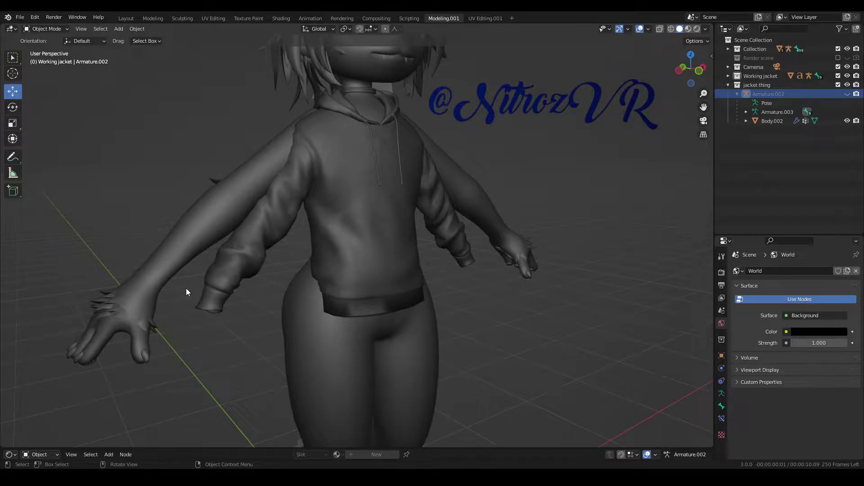
pyautogui.hotkey('alt', 'h')
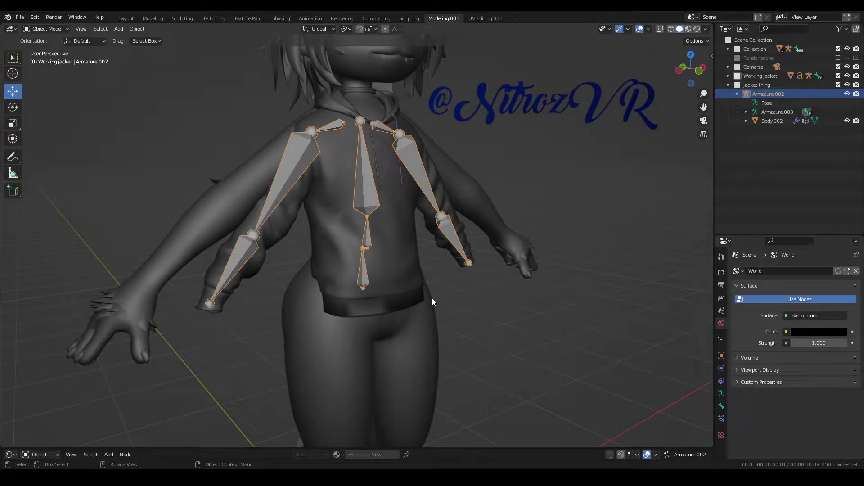
# Show the hoodie armature's viewport display settings and keep its bones displayed as Octahedral.
pyautogui.moveTo(431, 298); pyautogui.dragTo(370, 296, button='middle')
pyautogui.scroll(-3, 392, 277)
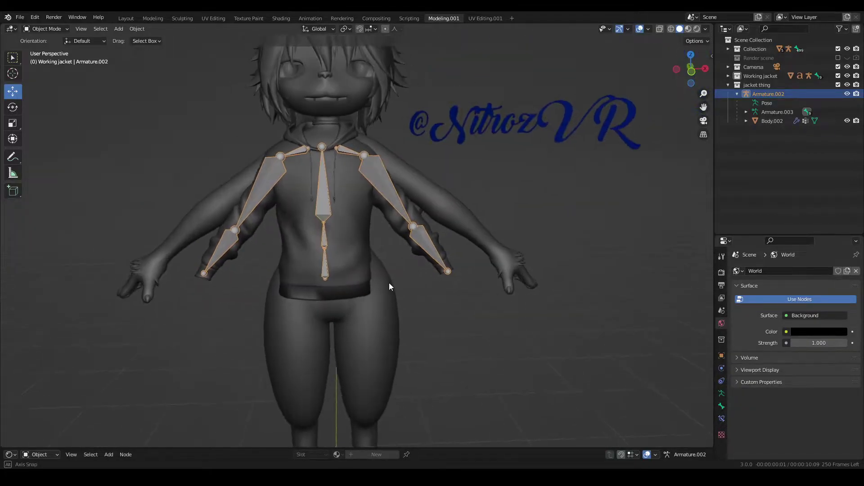
pyautogui.click(721, 394)
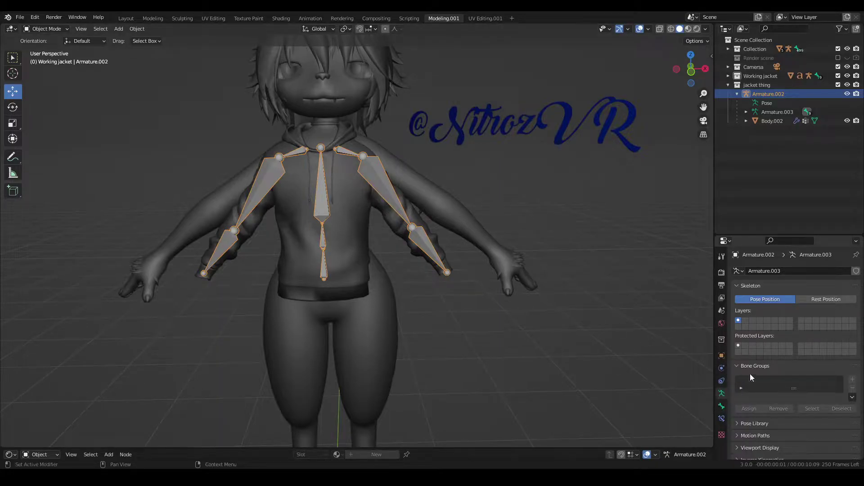
pyautogui.click(738, 286)
pyautogui.scroll(-2, 744, 351)
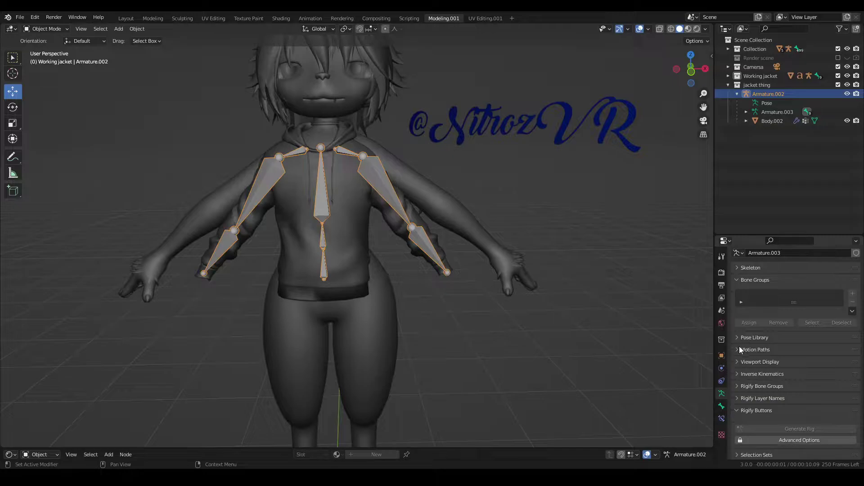
pyautogui.click(744, 345)
pyautogui.scroll(-2, 740, 343)
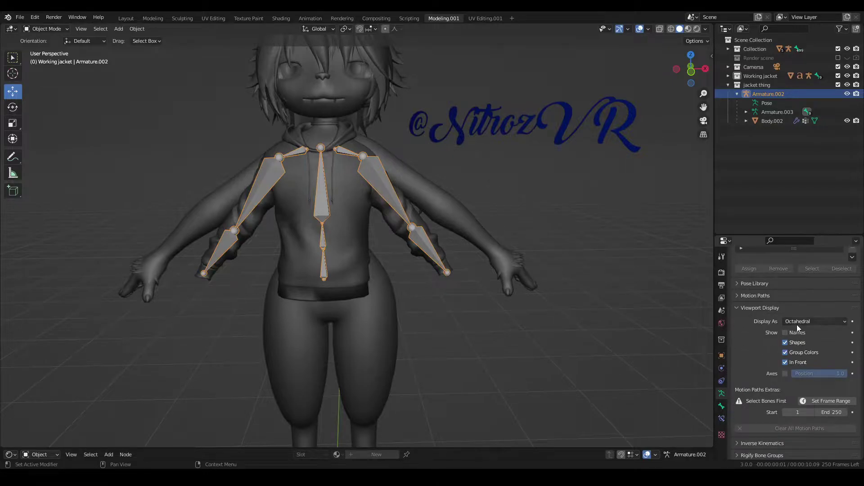
pyautogui.click(798, 323)
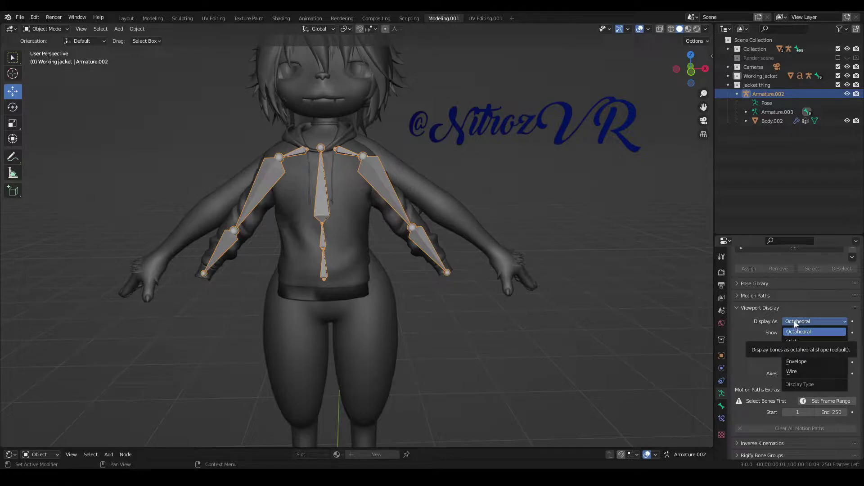
pyautogui.click(818, 323)
# Toggle the armature's In Front display off and on, leaving it enabled.
pyautogui.click(785, 362)
pyautogui.click(784, 363)
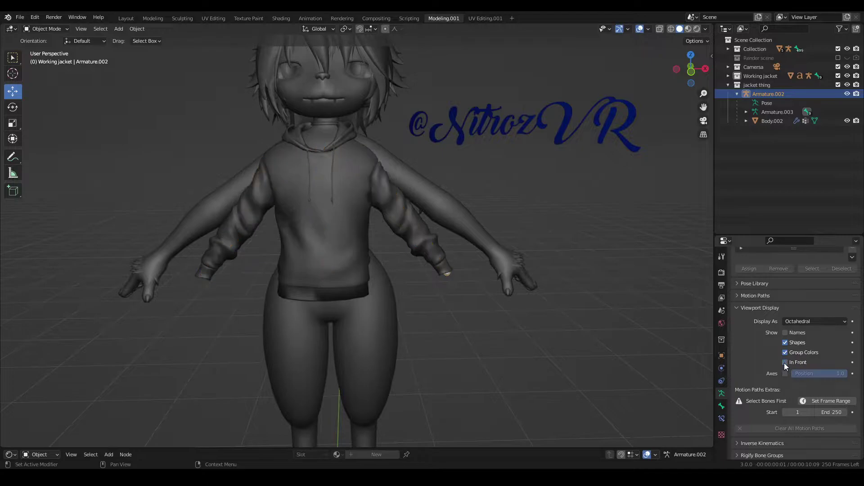
pyautogui.click(784, 362)
pyautogui.click(784, 362)
pyautogui.click(784, 363)
pyautogui.click(428, 346)
pyautogui.scroll(6, 427, 349)
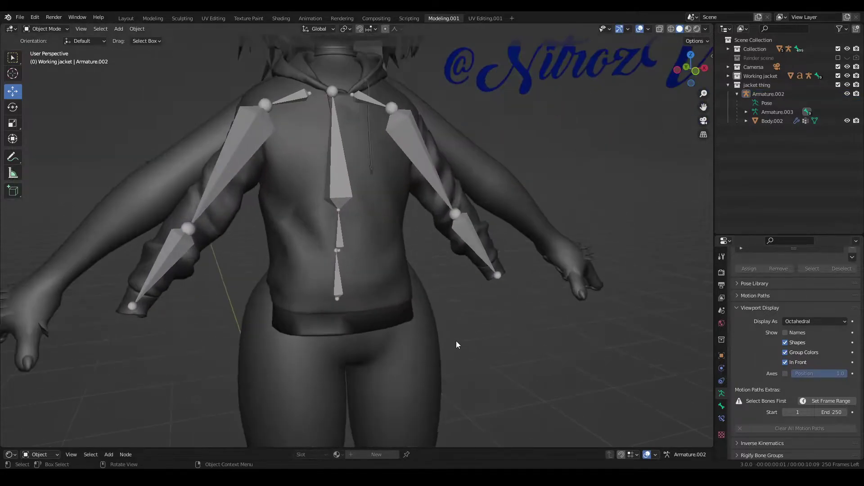
pyautogui.scroll(-3, 330, 298)
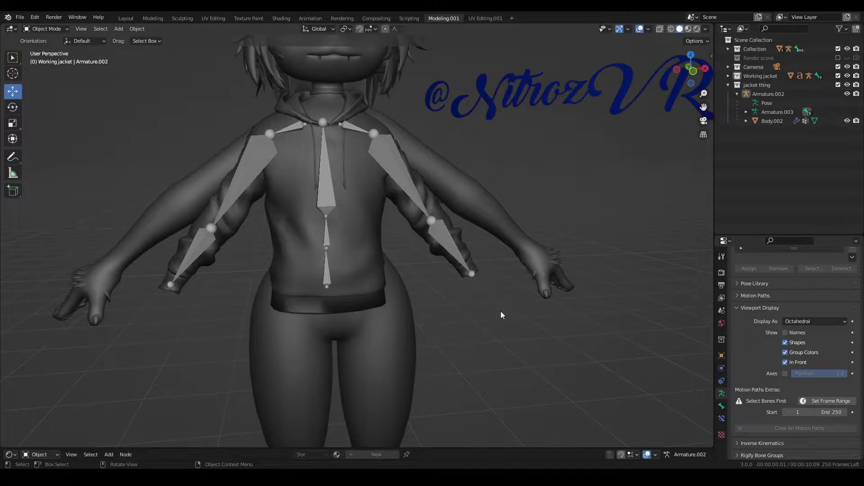
# Try scaling the hoodie's armature about its origin at the character's feet.
pyautogui.click(333, 274)
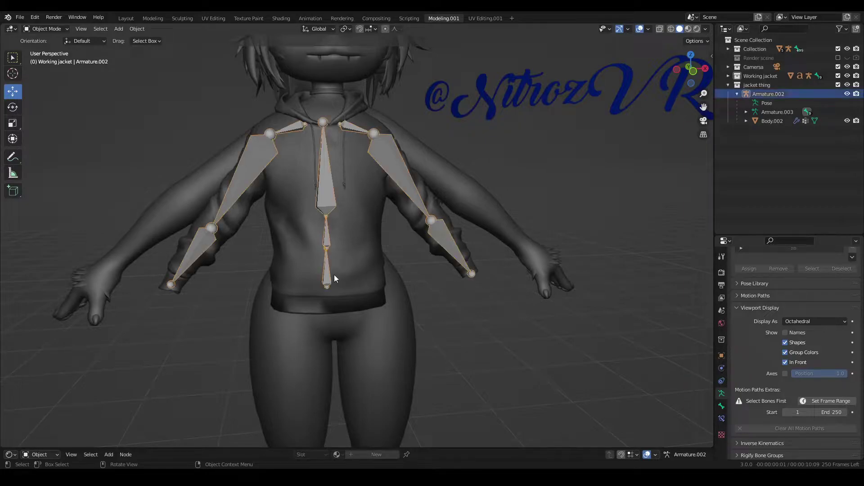
pyautogui.scroll(-2, 387, 273)
pyautogui.press('s')
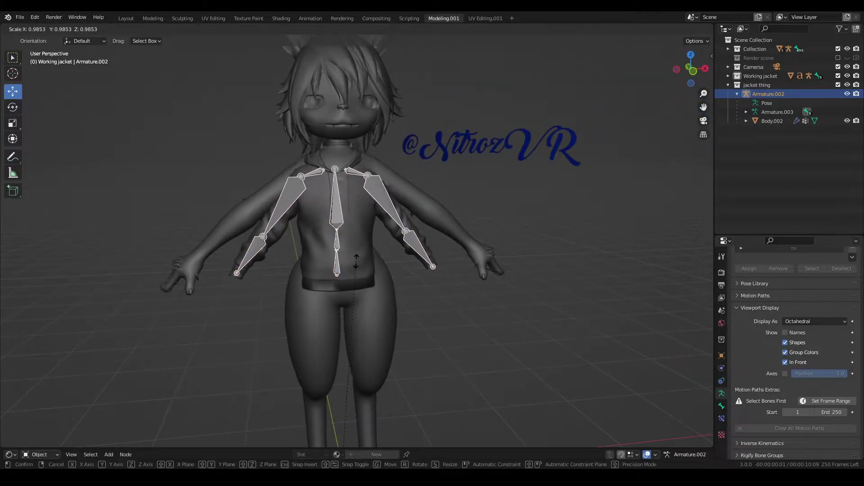
pyautogui.click(357, 260)
pyautogui.scroll(-3, 371, 333)
pyautogui.moveTo(371, 348); pyautogui.dragTo(369, 369, button='middle')
pyautogui.press('s')
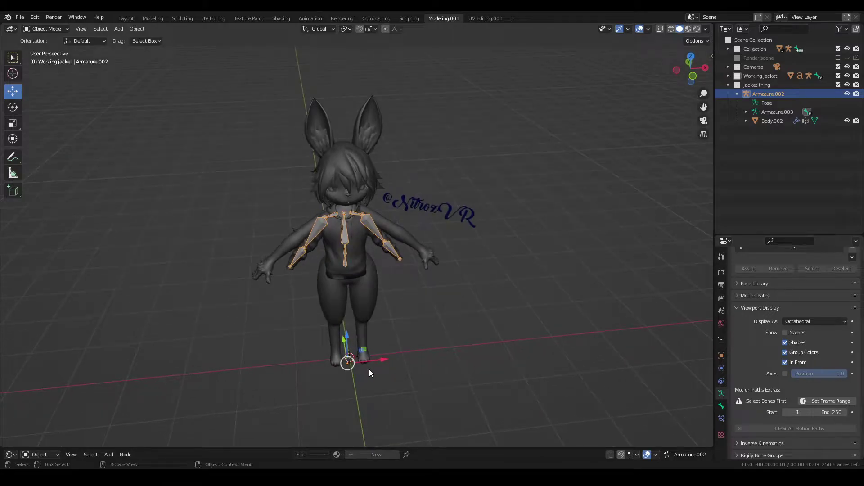
pyautogui.rightClick(380, 359)
# Set the hoodie mesh's origin to its geometry and try scaling the mesh without its armature.
pyautogui.scroll(6, 366, 308)
pyautogui.click(346, 231)
pyautogui.scroll(-6, 344, 231)
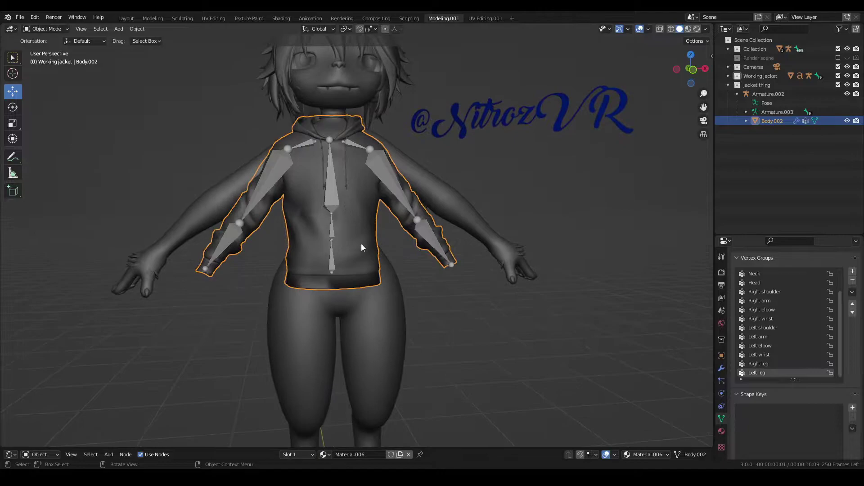
pyautogui.scroll(6, 373, 345)
pyautogui.rightClick(348, 216)
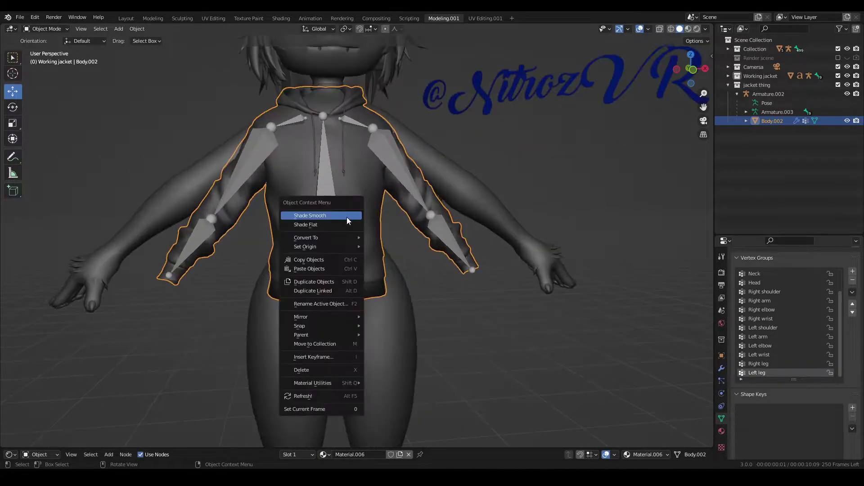
pyautogui.moveTo(333, 239)
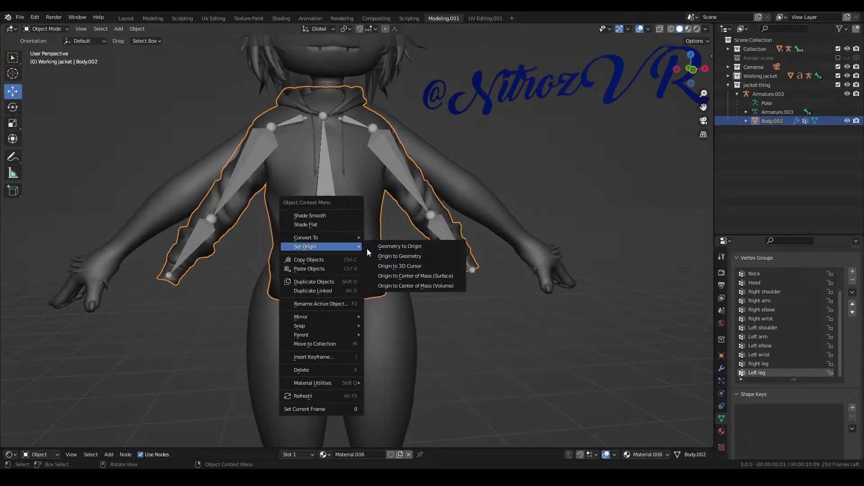
pyautogui.click(395, 256)
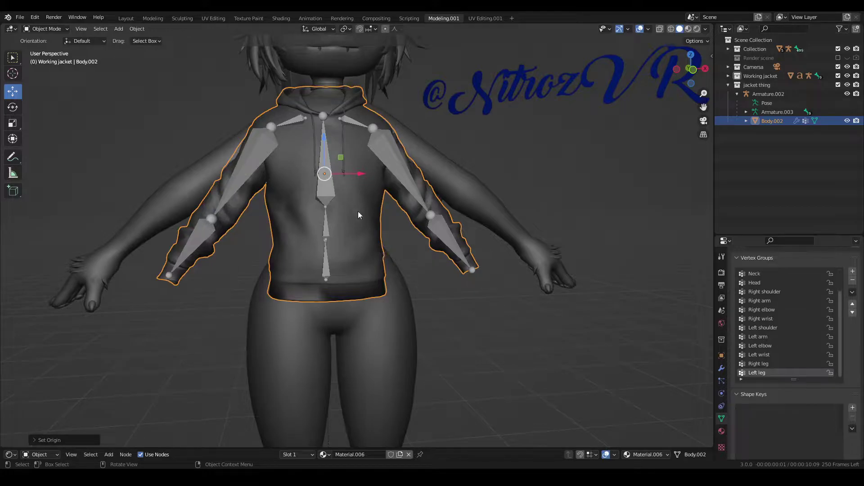
pyautogui.press('s')
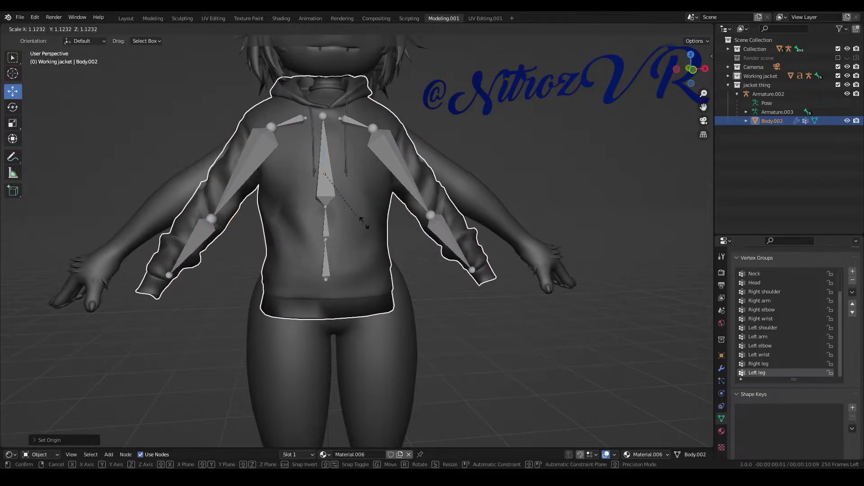
pyautogui.click(341, 256)
# Scale the whole hoodie armature up slightly to about 1.006 and check its fit on the body.
pyautogui.click(333, 266)
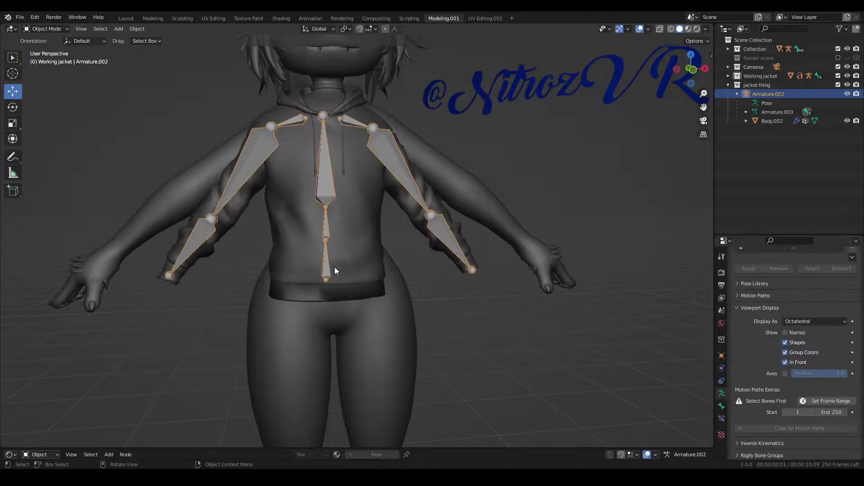
pyautogui.scroll(-5, 371, 288)
pyautogui.press('s')
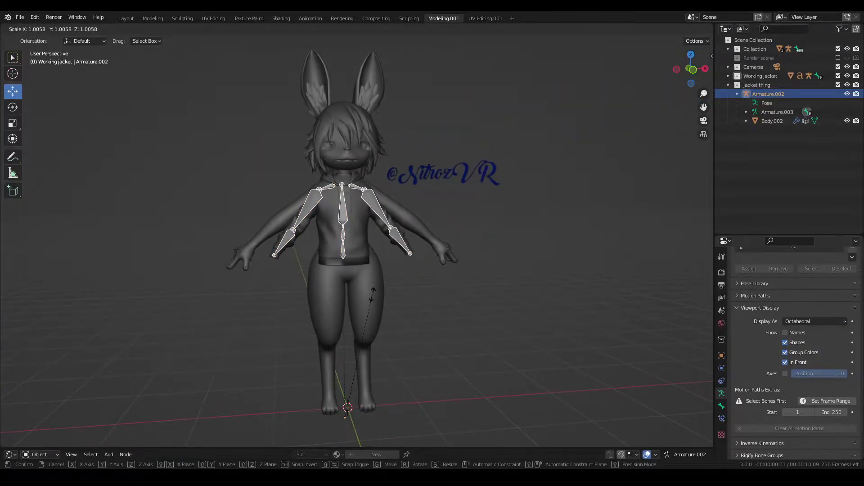
pyautogui.click(372, 289)
pyautogui.scroll(5, 370, 272)
pyautogui.scroll(6, 372, 288)
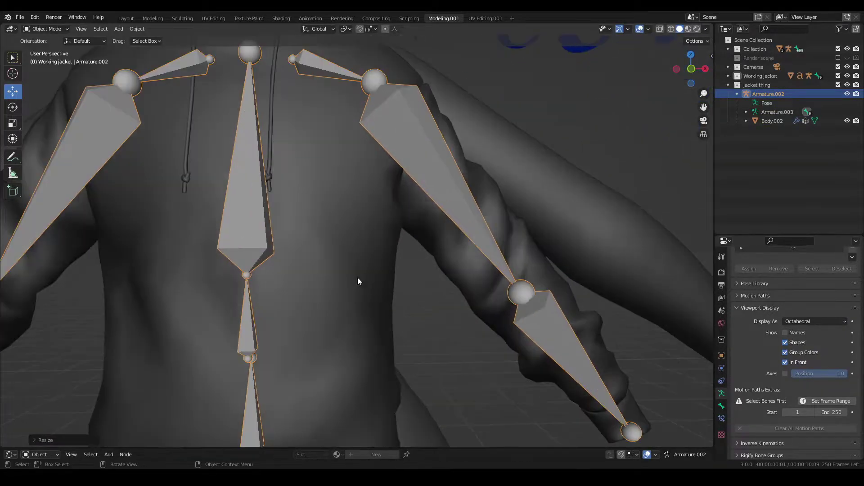
pyautogui.click(422, 188)
pyautogui.click(431, 186)
pyautogui.scroll(-6, 432, 185)
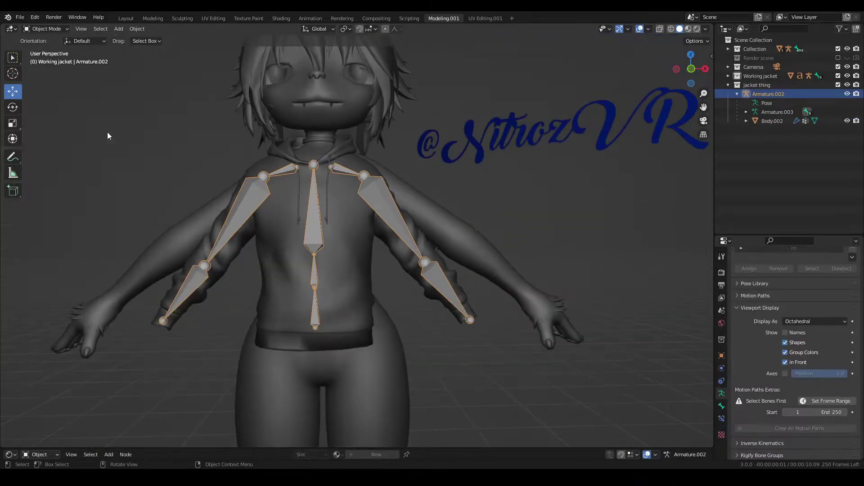
# Switch the armature to Pose Mode and try rotating the left upper arm bone by itself.
pyautogui.click(44, 29)
pyautogui.click(45, 59)
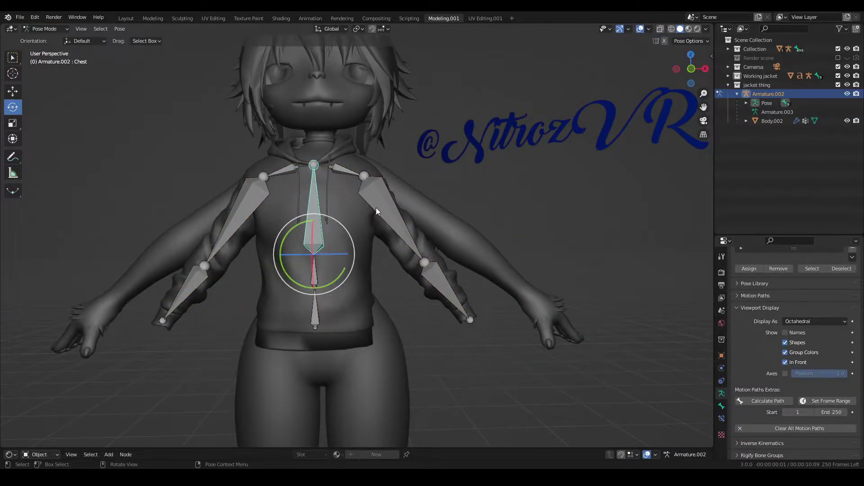
pyautogui.click(416, 245)
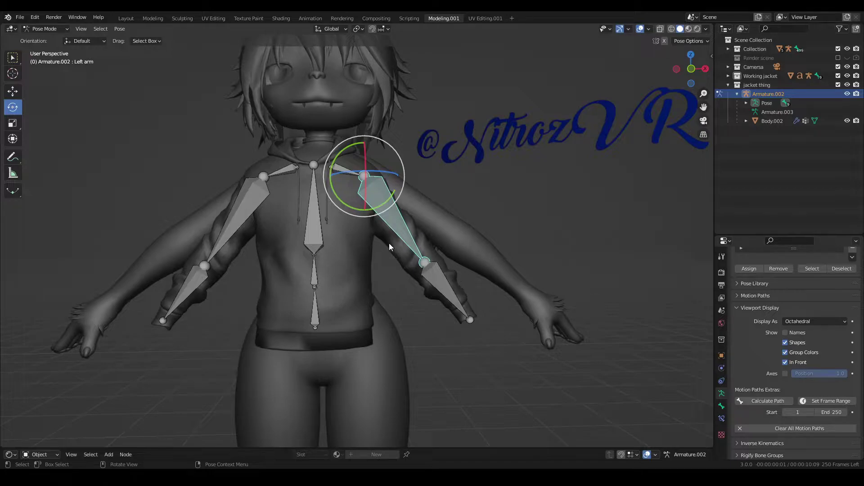
pyautogui.press('r')
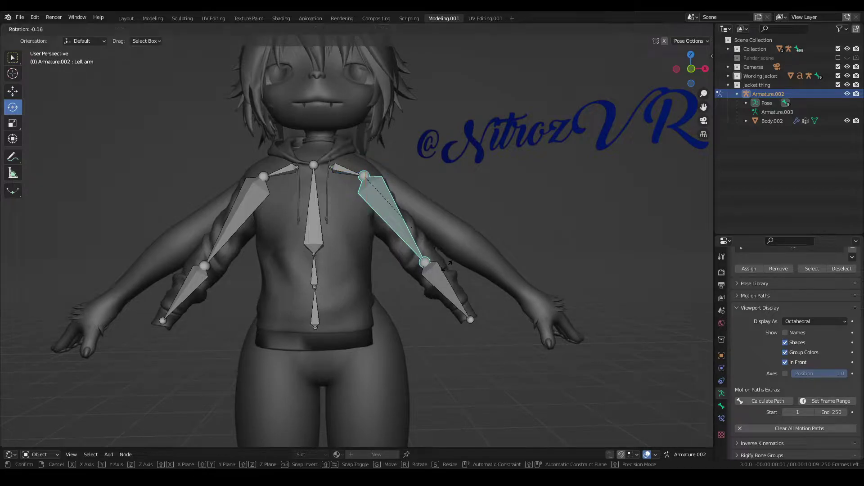
pyautogui.rightClick(528, 175)
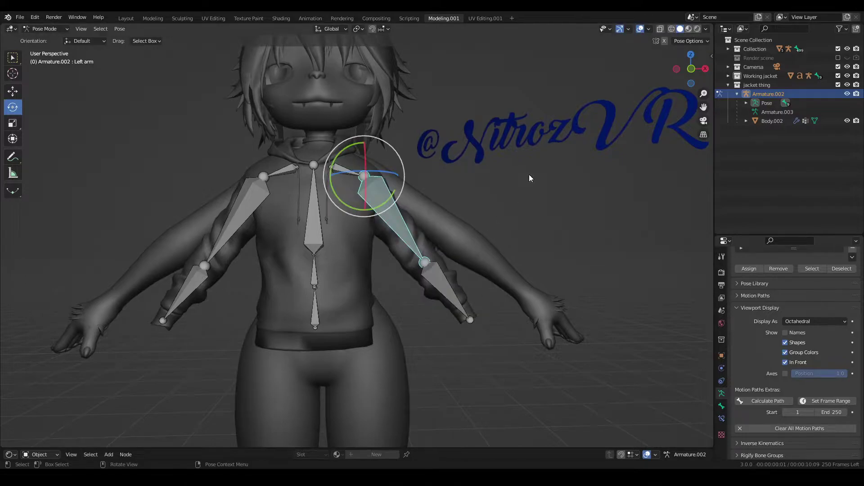
# Enable X-axis mirrored posing and rotate the left arm bone about -21° so both sleeves follow the character's arms.
pyautogui.click(665, 41)
pyautogui.press('r')
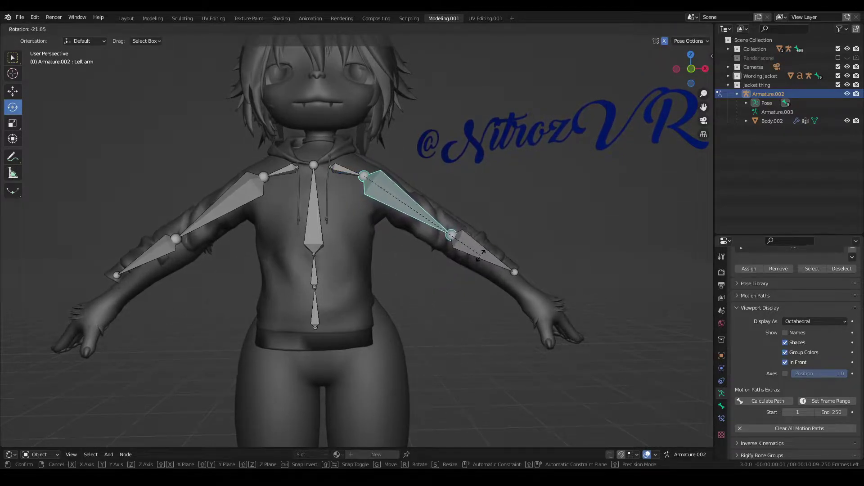
pyautogui.click(481, 255)
# Try scaling the chest bone, and use the hips bone to scale and shift the whole hoodie slightly.
pyautogui.click(316, 239)
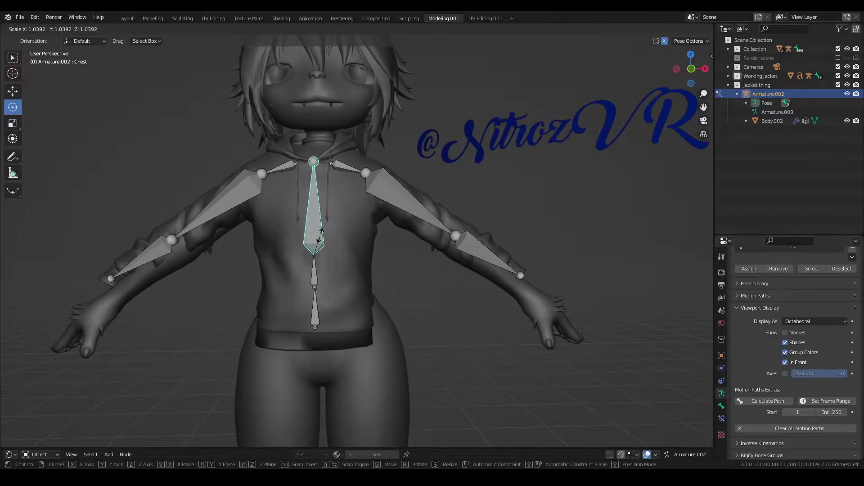
pyautogui.click(315, 301)
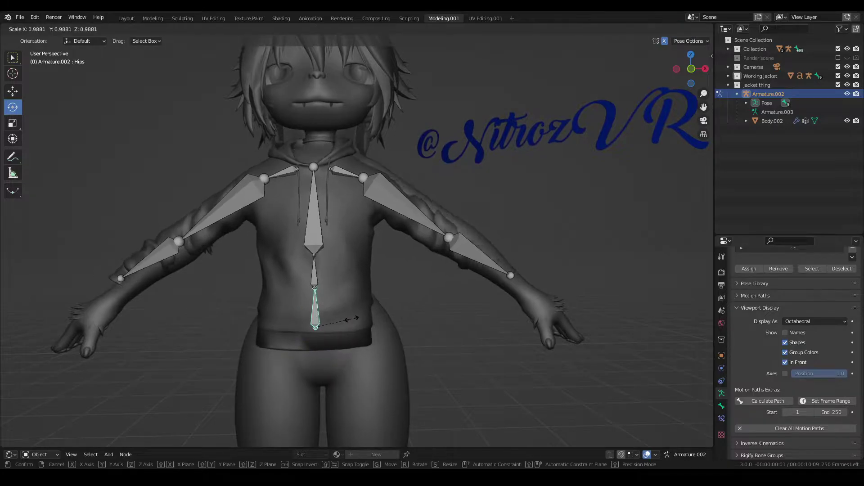
pyautogui.press('s')
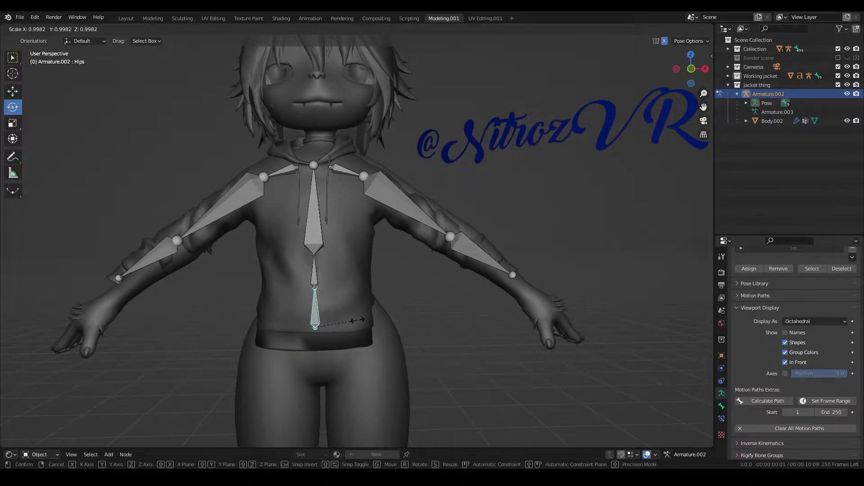
pyautogui.click(359, 319)
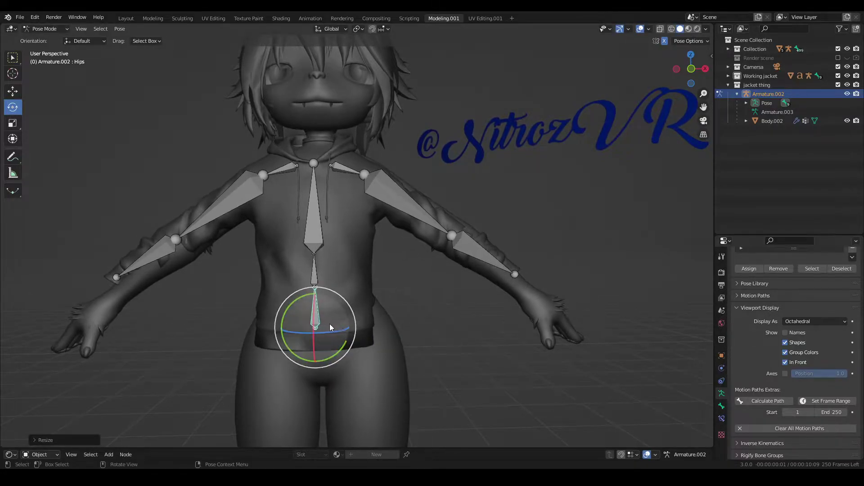
pyautogui.press('g')
pyautogui.click(337, 322)
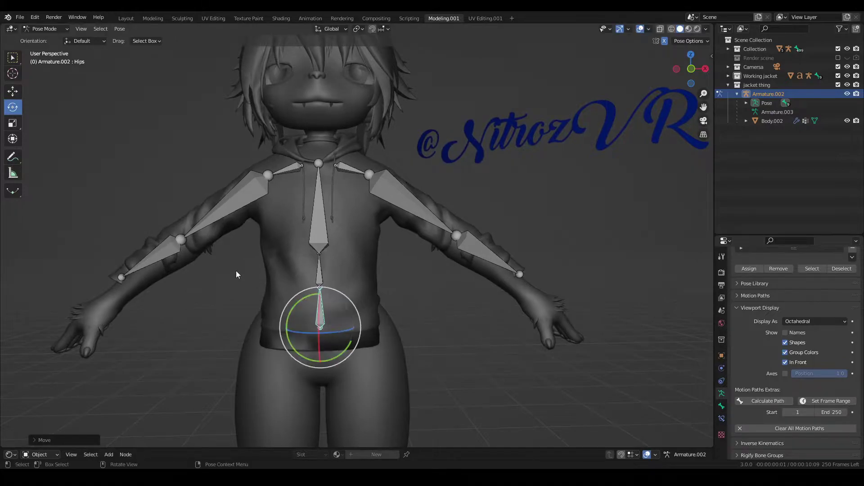
# Rotate the right upper arm bone slightly so the mirrored sleeves line up with the character's arms.
pyautogui.click(221, 216)
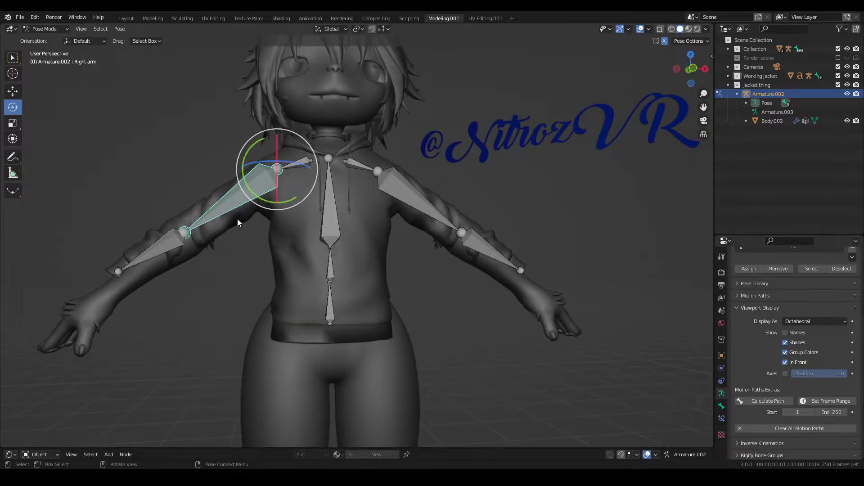
pyautogui.moveTo(245, 186); pyautogui.dragTo(247, 188)
pyautogui.scroll(-3, 339, 271)
pyautogui.scroll(5, 339, 268)
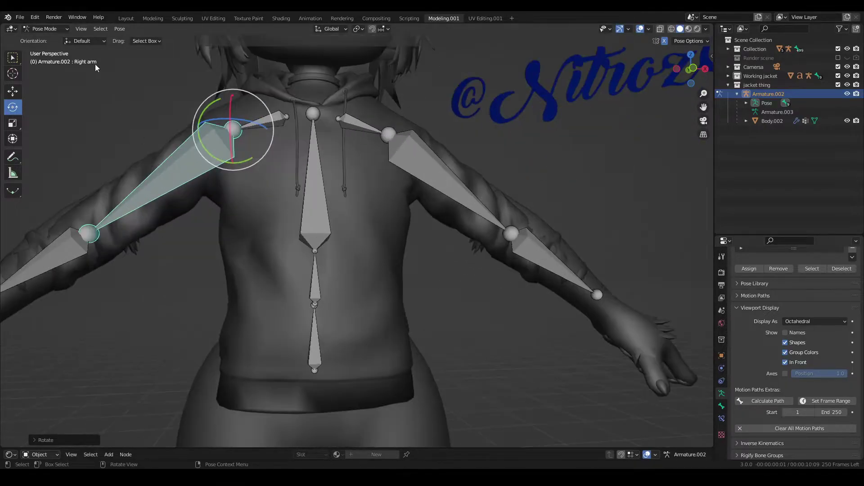
# In Object Mode, duplicate the hoodie mesh's Armature modifier and apply the duplicate.
pyautogui.click(39, 31)
pyautogui.click(39, 39)
pyautogui.click(385, 300)
pyautogui.scroll(-1, 385, 301)
pyautogui.keyDown('shift'); pyautogui.moveTo(397, 323); pyautogui.dragTo(394, 275, button='middle'); pyautogui.keyUp('shift')
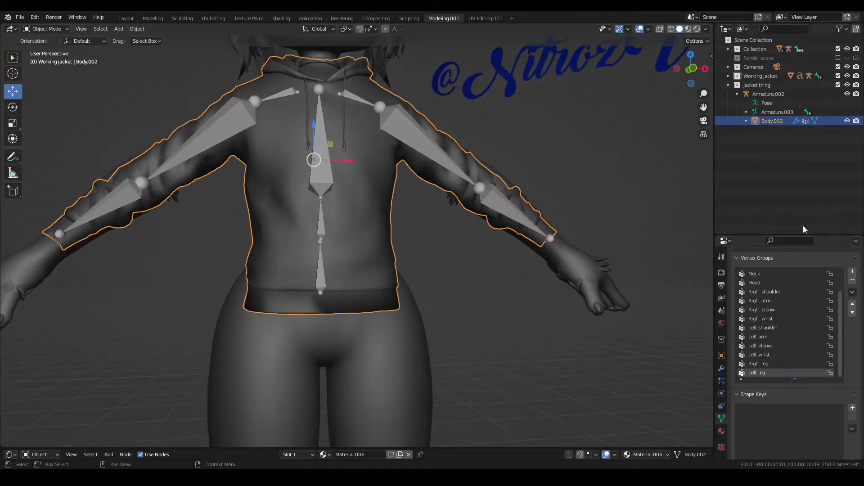
pyautogui.click(722, 369)
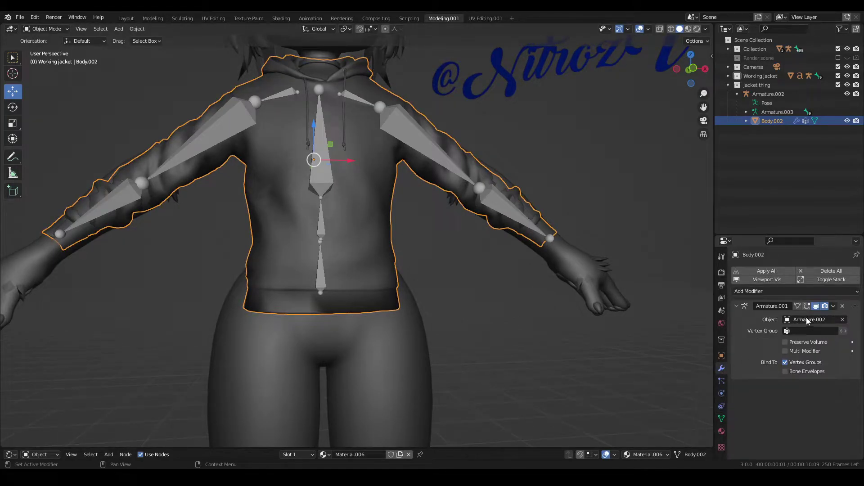
pyautogui.click(835, 307)
pyautogui.click(800, 345)
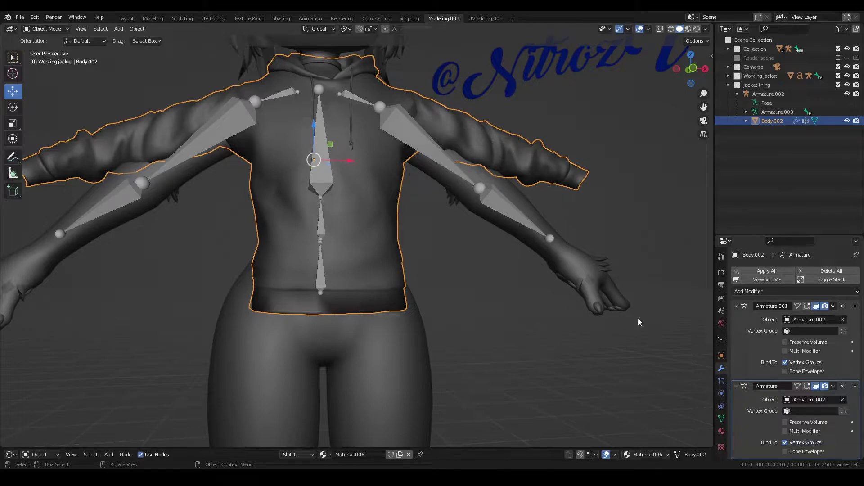
pyautogui.click(834, 387)
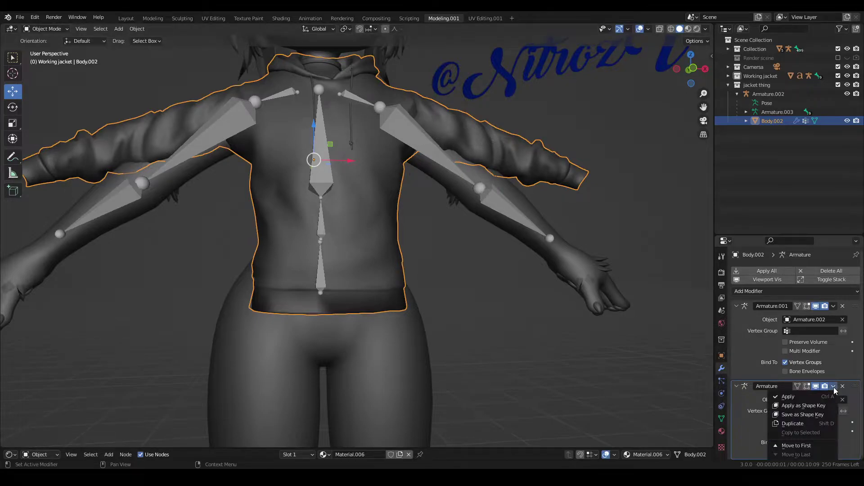
pyautogui.click(809, 396)
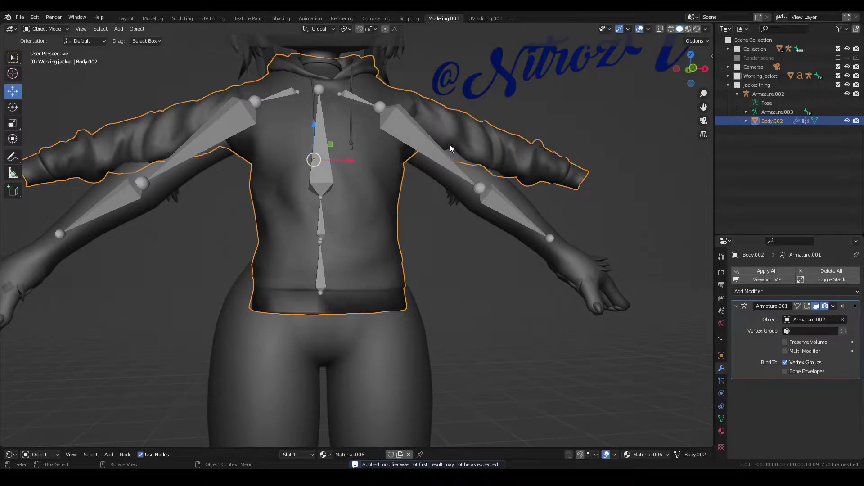
# Return the hoodie armature to Pose Mode and apply its current pose as the rest pose.
pyautogui.click(318, 142)
pyautogui.click(55, 30)
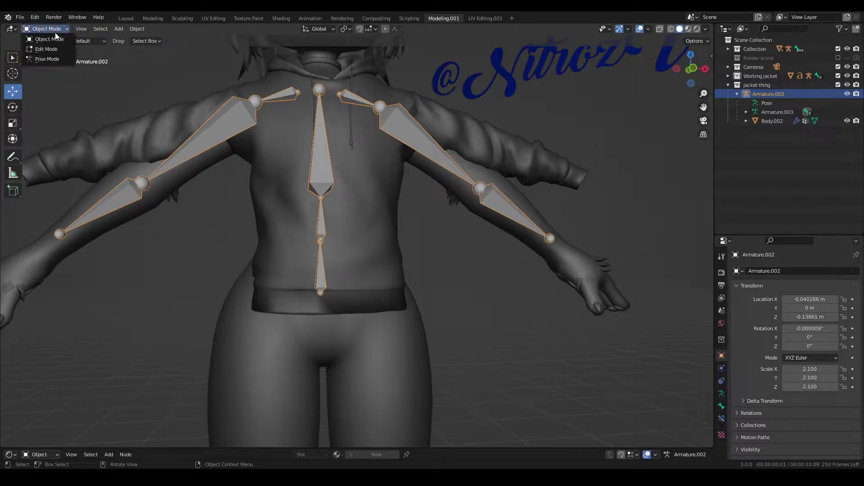
pyautogui.click(43, 59)
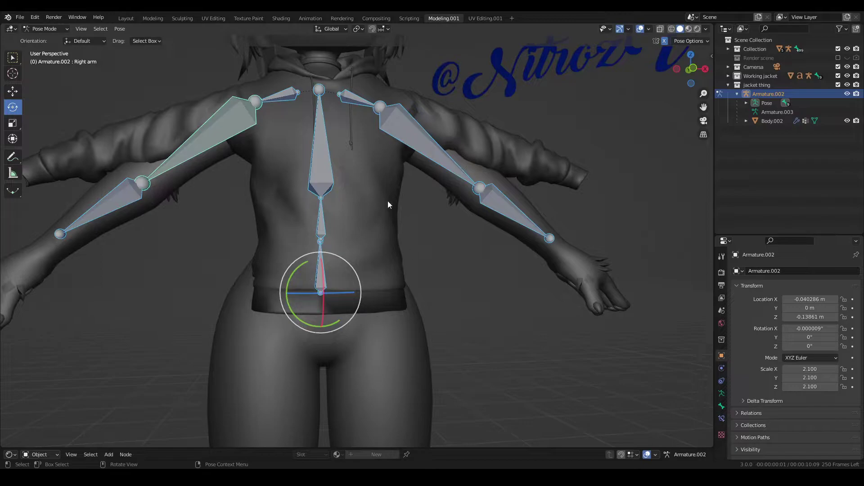
pyautogui.click(115, 32)
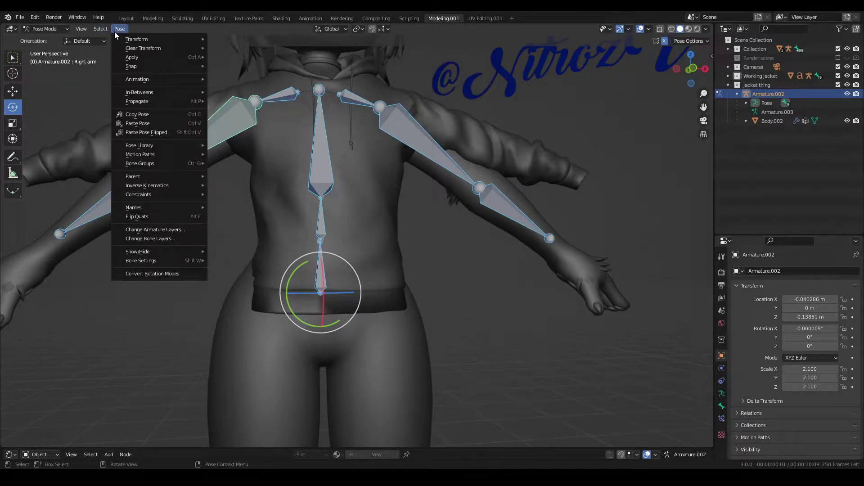
pyautogui.moveTo(140, 57)
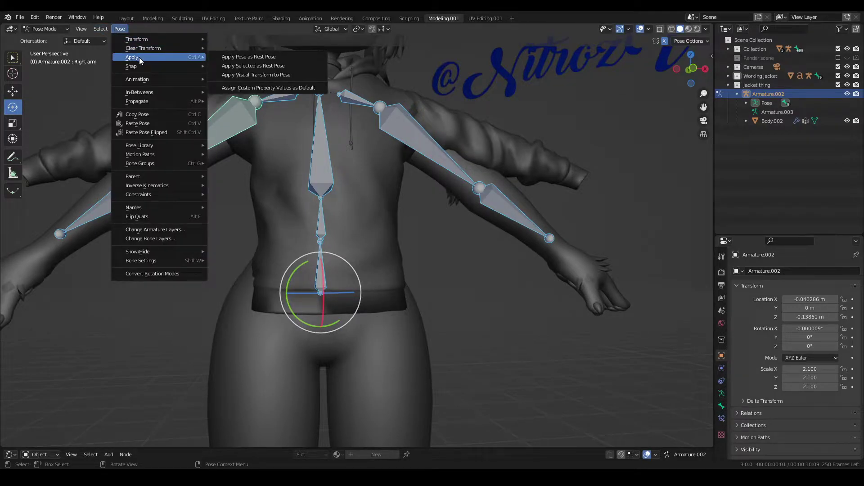
pyautogui.click(246, 57)
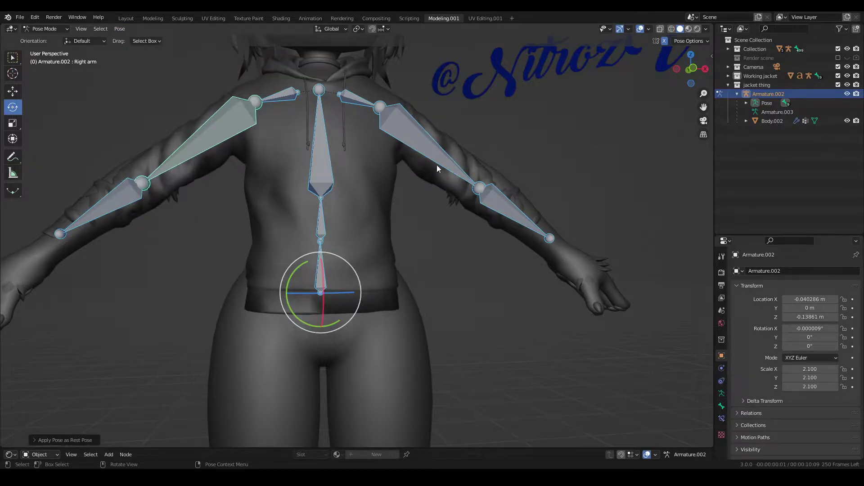
# Try rotating the left upper arm bone slightly to test how the sleeves follow, and inspect the fit.
pyautogui.click(431, 144)
pyautogui.press('r')
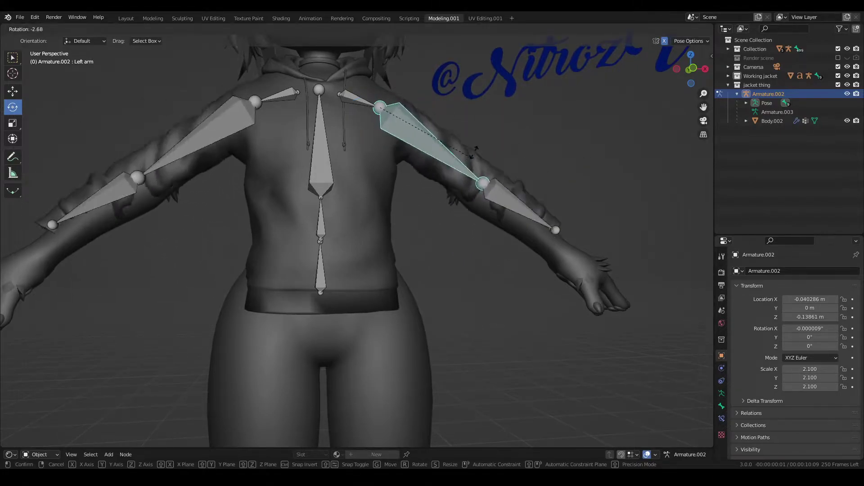
pyautogui.click(455, 185)
pyautogui.moveTo(454, 185); pyautogui.dragTo(451, 235, button='middle')
# Leave Pose Mode, select the hoodie mesh and put it in Sculpt Mode with the Grab brush.
pyautogui.click(41, 29)
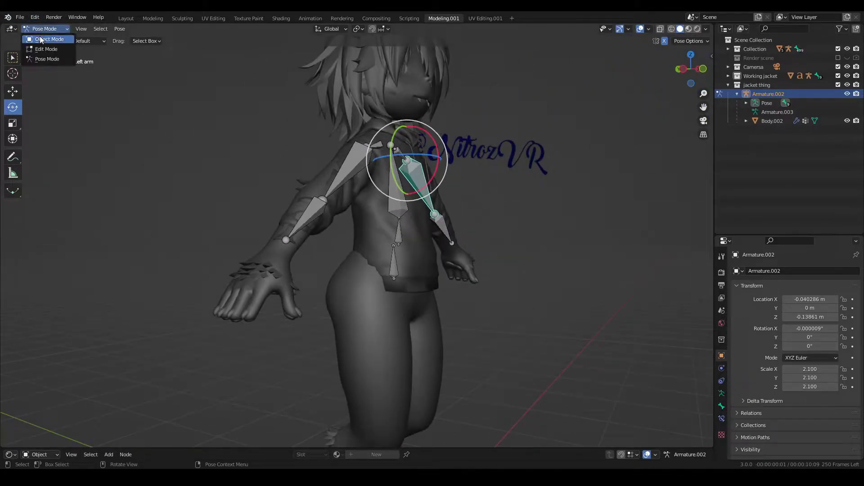
pyautogui.click(42, 39)
pyautogui.click(375, 253)
pyautogui.press('q')
pyautogui.moveTo(372, 261); pyautogui.dragTo(315, 270, button='middle')
pyautogui.click(349, 263)
pyautogui.scroll(3, 353, 266)
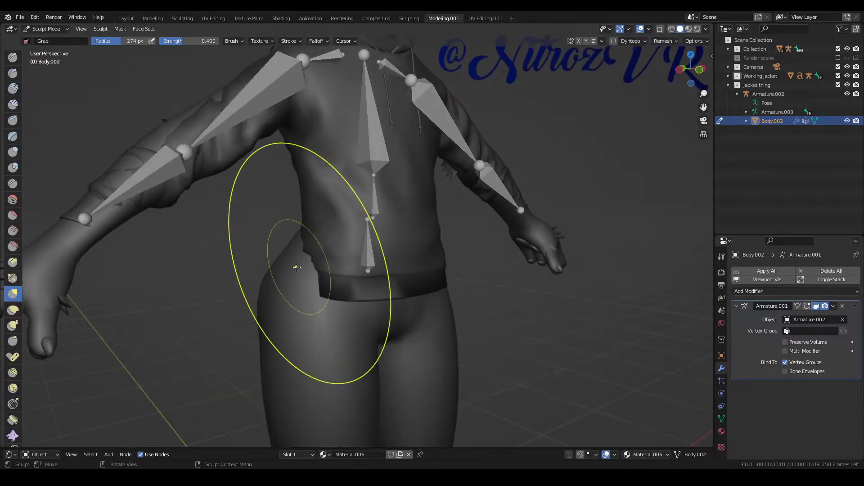
# Enable X-axis symmetry and pull the lower part of the hoodie around the character's hips with the Grab brush.
pyautogui.moveTo(295, 267); pyautogui.dragTo(255, 255)
pyautogui.hotkey('ctrl', 'z')
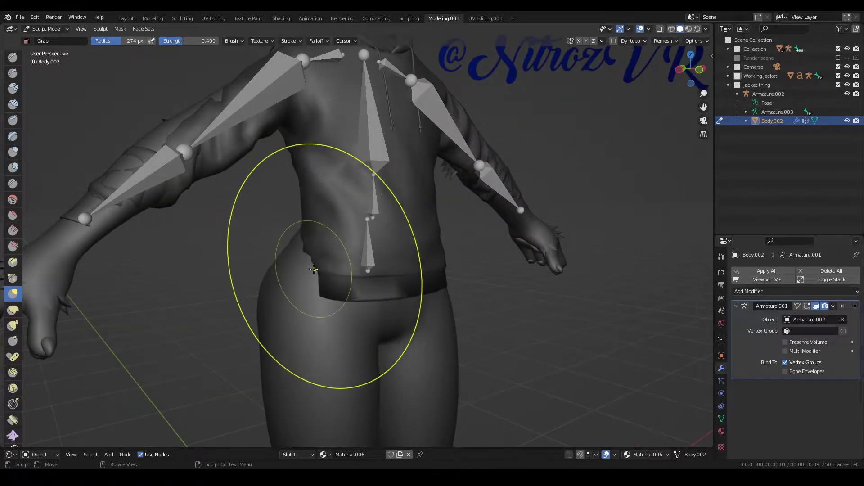
pyautogui.moveTo(324, 266); pyautogui.dragTo(433, 280, button='middle')
pyautogui.click(580, 41)
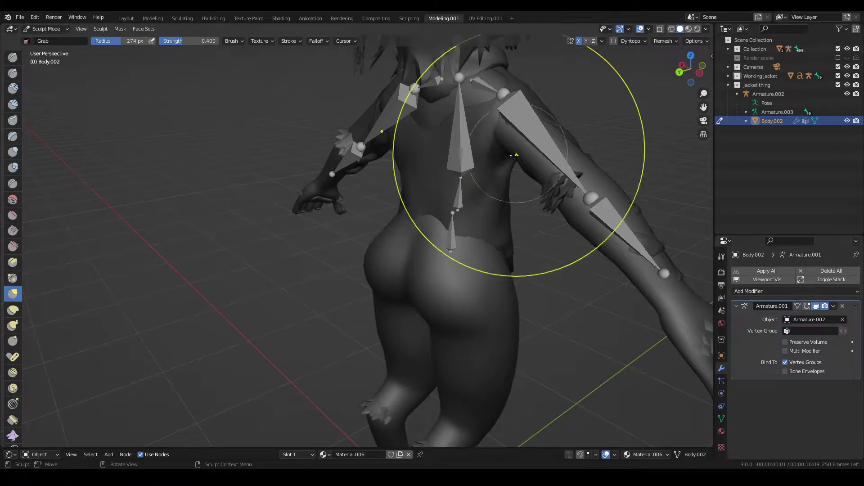
pyautogui.moveTo(492, 193); pyautogui.dragTo(319, 247, button='middle')
pyautogui.moveTo(319, 247); pyautogui.dragTo(355, 247)
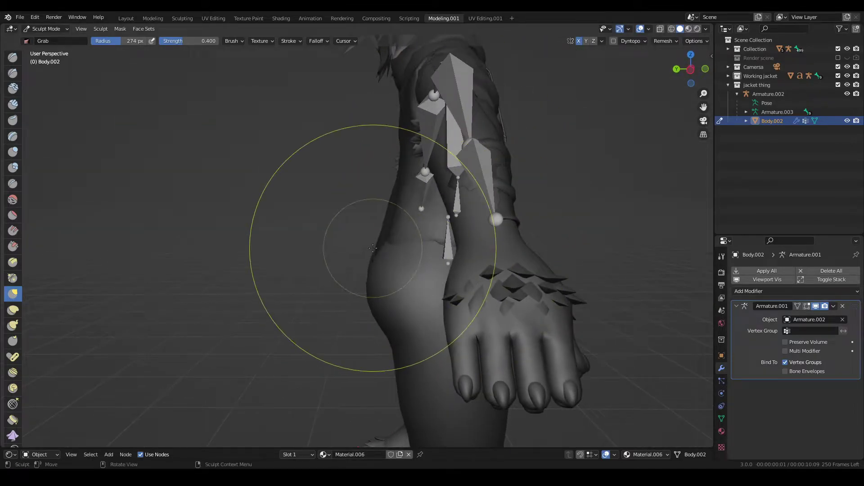
pyautogui.moveTo(415, 272); pyautogui.dragTo(389, 264)
pyautogui.moveTo(389, 265)
pyautogui.mouseDown(button='middle')
pyautogui.moveTo(288, 262)
pyautogui.moveTo(304, 261)
pyautogui.mouseUp(button='middle')
# Pull in the hoodie's waist using the Blob brush in subtract direction at 0.500 strength.
pyautogui.press('q')
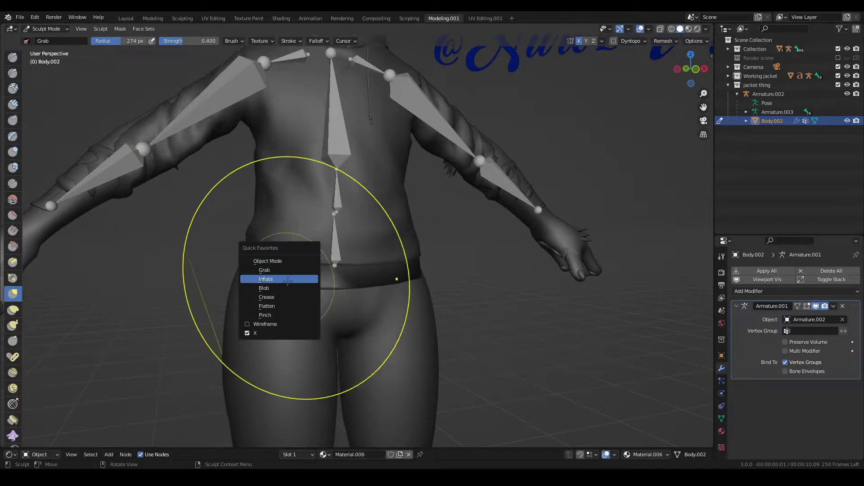
pyautogui.click(281, 288)
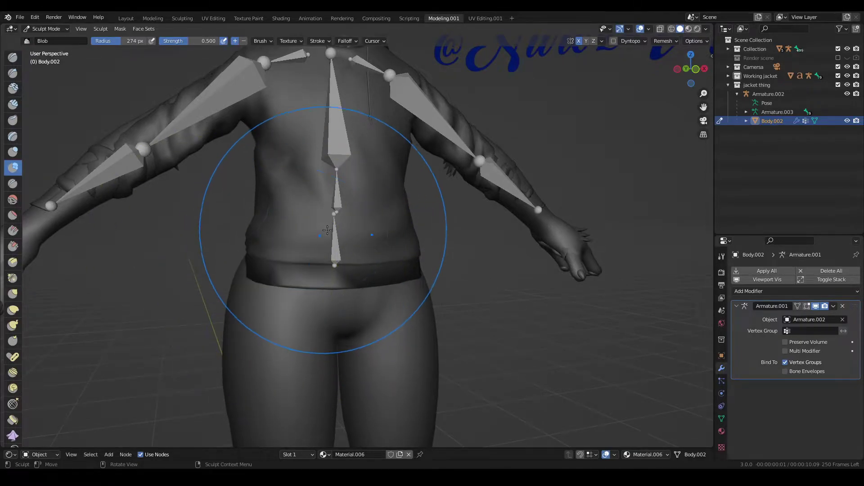
pyautogui.scroll(2, 315, 227)
pyautogui.moveTo(261, 228); pyautogui.dragTo(265, 228)
pyautogui.hotkey('ctrl', 'z')
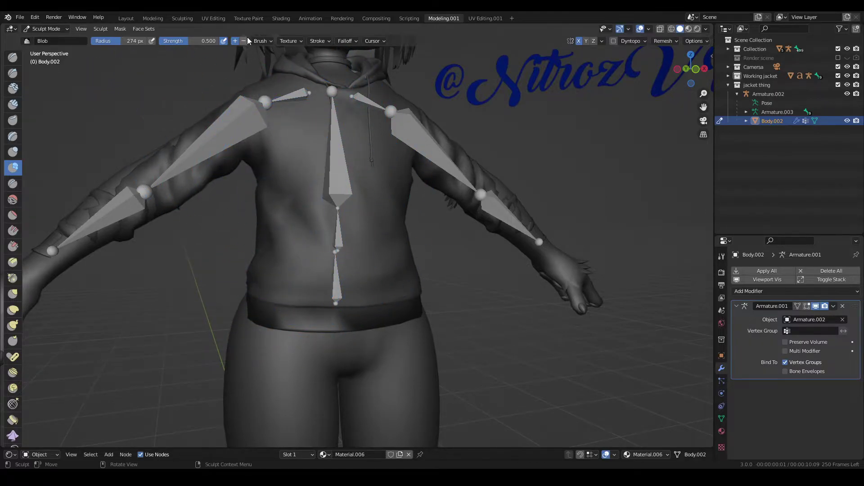
pyautogui.moveTo(289, 255)
pyautogui.mouseDown()
pyautogui.moveTo(293, 233)
pyautogui.moveTo(273, 221)
pyautogui.mouseUp()
pyautogui.moveTo(275, 222); pyautogui.dragTo(366, 232, button='middle')
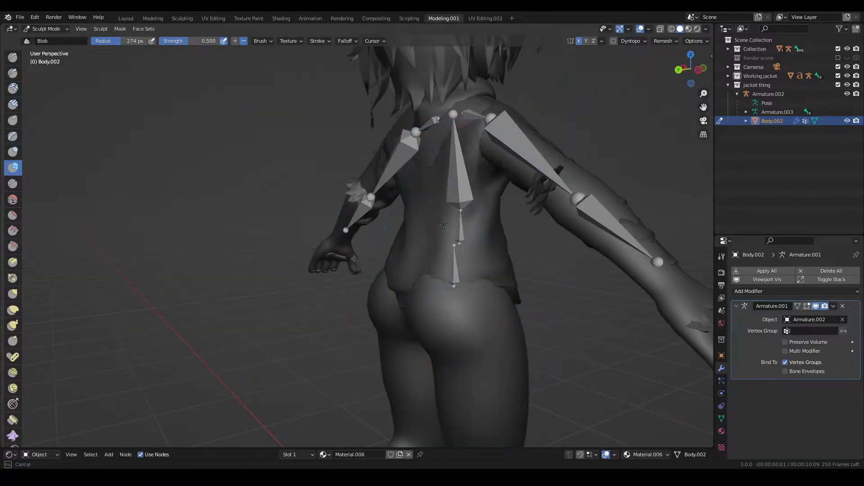
pyautogui.moveTo(448, 270)
pyautogui.mouseDown(button='middle')
pyautogui.moveTo(373, 227)
pyautogui.moveTo(329, 232)
pyautogui.mouseUp(button='middle')
pyautogui.scroll(2, 324, 233)
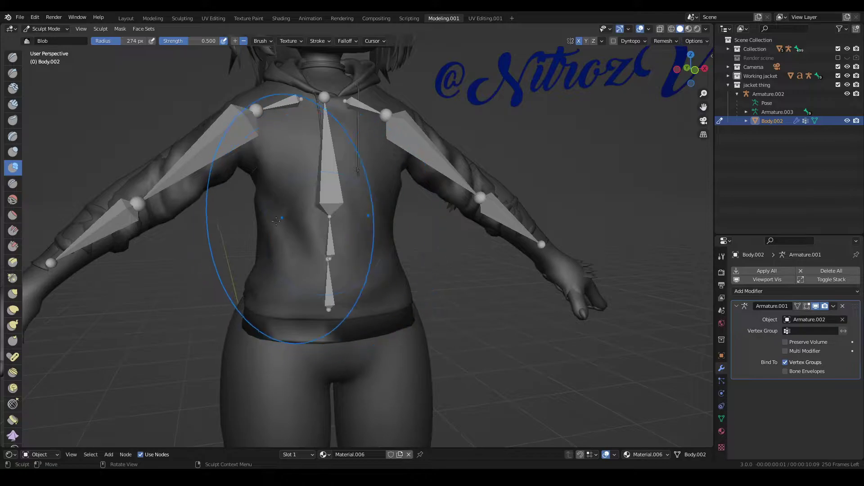
# Turn the wireframe display on and off again to examine the hoodie's mesh.
pyautogui.press('q')
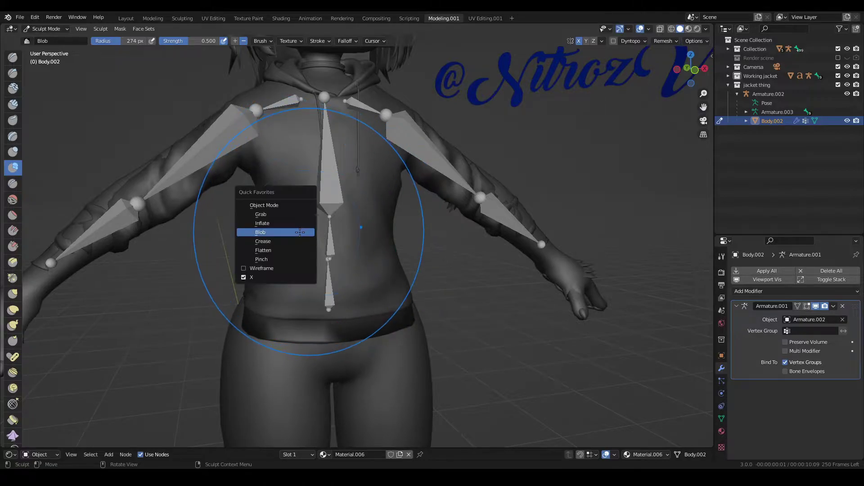
pyautogui.click(283, 268)
pyautogui.press('q')
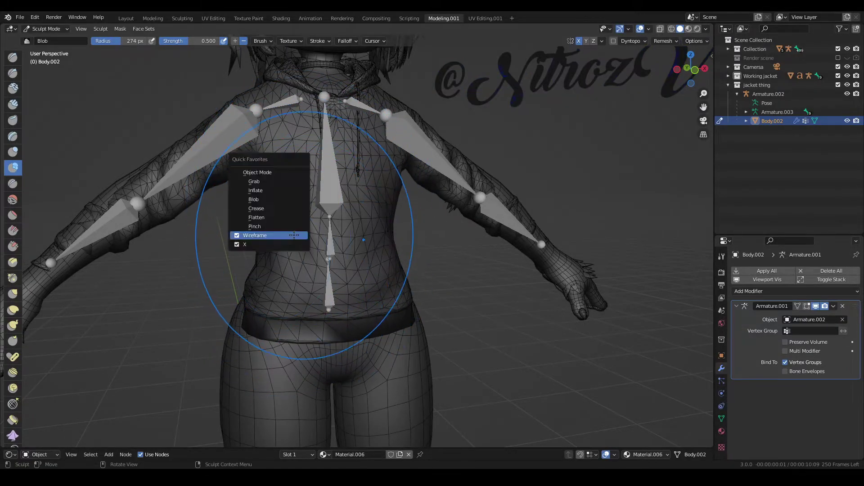
pyautogui.click(275, 235)
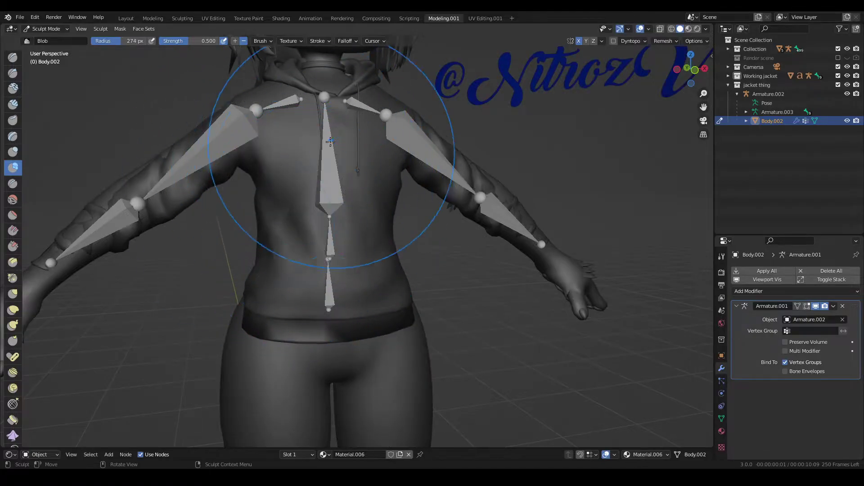
pyautogui.press('q')
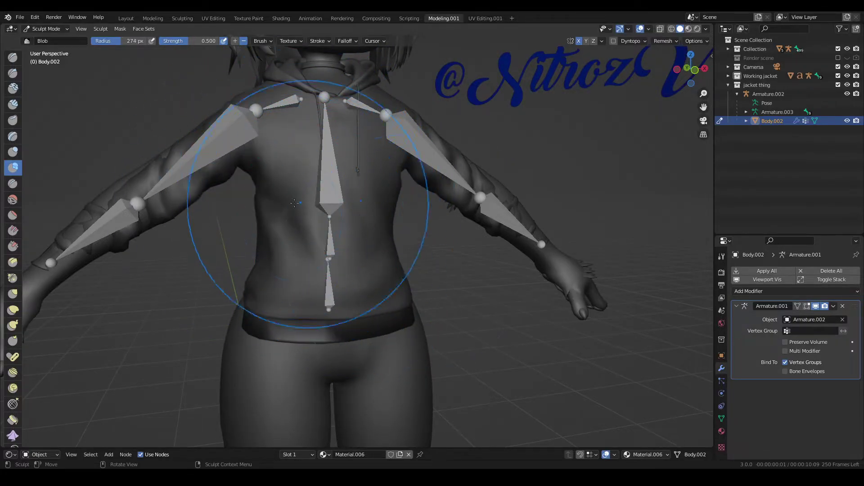
# Return the hoodie mesh to Object Mode and select the hoodie armature.
pyautogui.click(46, 29)
pyautogui.click(49, 38)
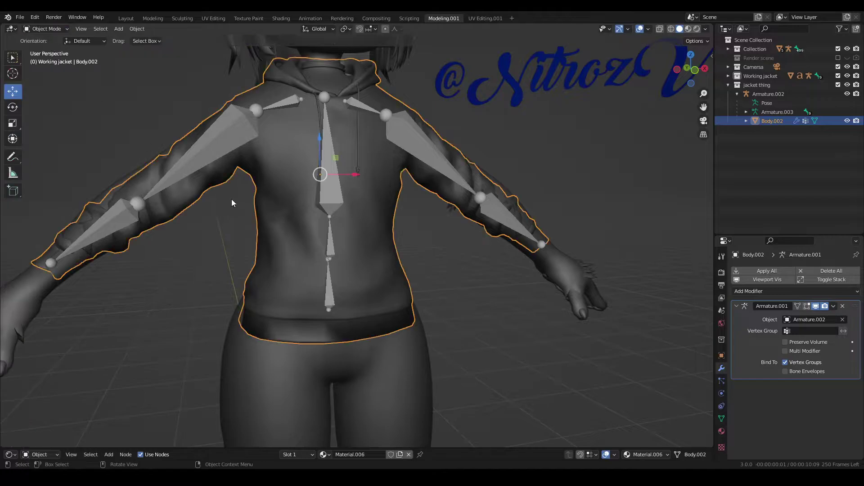
pyautogui.press('Tab')
pyautogui.press('Tab')
pyautogui.click(331, 218)
# Unhide the character's armature in Collection and select each armature in turn to compare their bones.
pyautogui.scroll(-4, 458, 241)
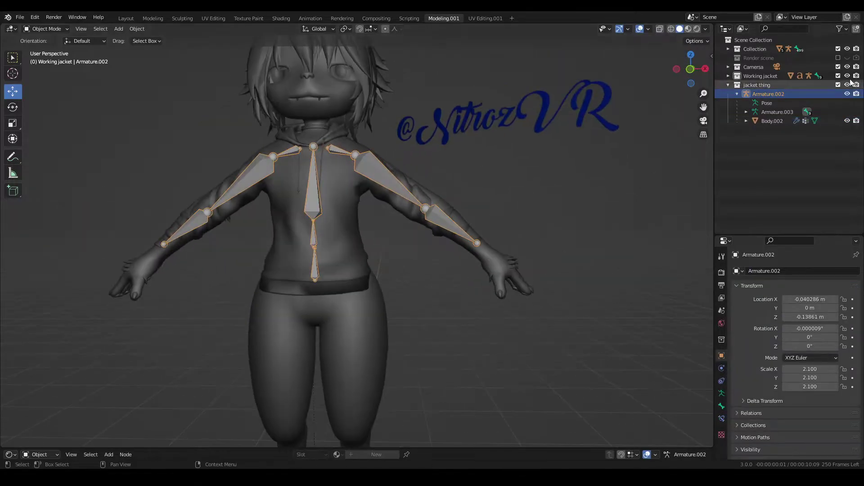
pyautogui.click(728, 49)
pyautogui.click(847, 58)
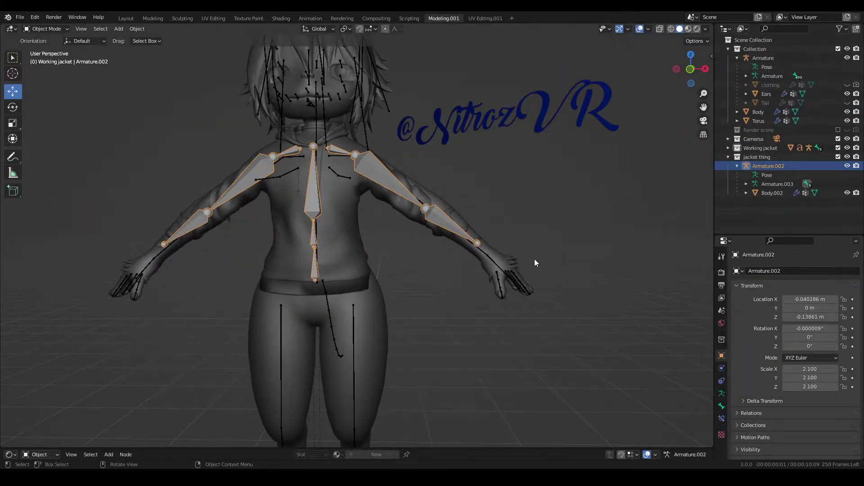
pyautogui.click(495, 252)
pyautogui.click(495, 260)
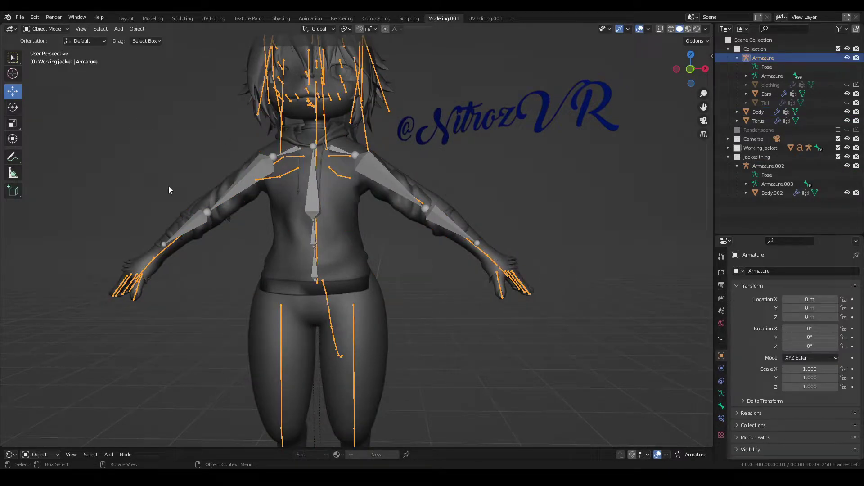
pyautogui.click(322, 199)
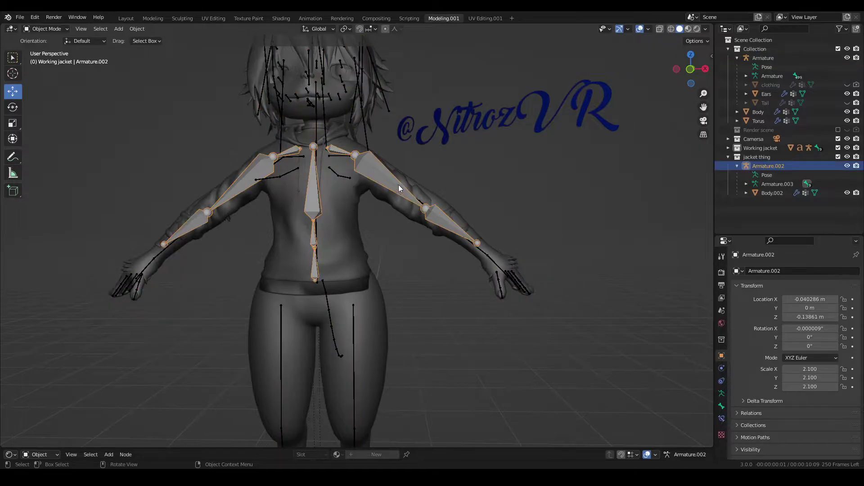
pyautogui.scroll(3, 394, 214)
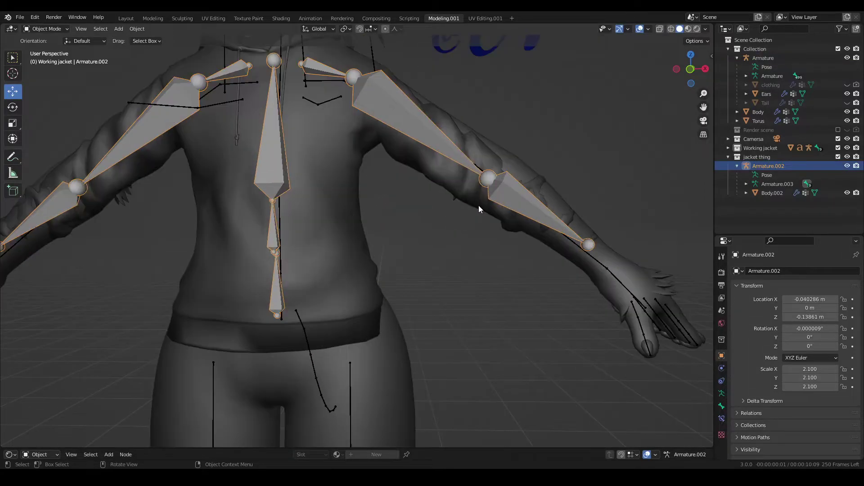
pyautogui.scroll(3, 317, 170)
# Select the hoodie mesh, show its vertex groups and enlarge the properties area.
pyautogui.click(354, 256)
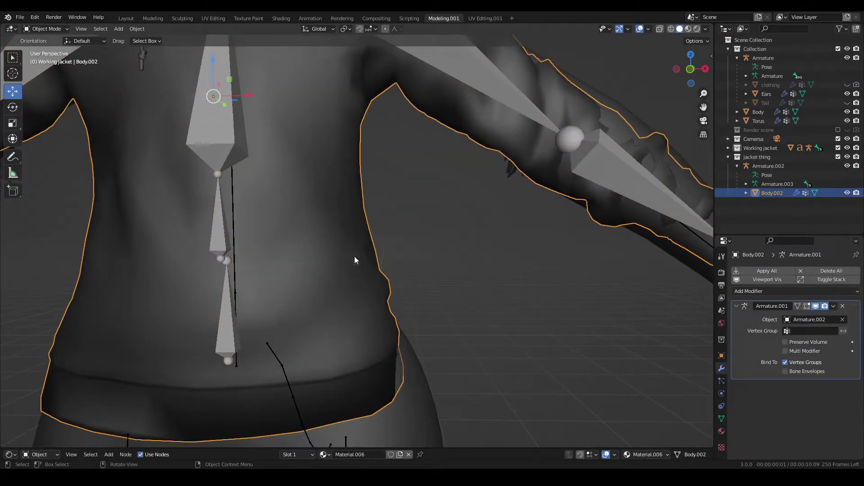
pyautogui.click(722, 418)
pyautogui.moveTo(792, 234); pyautogui.dragTo(791, 154)
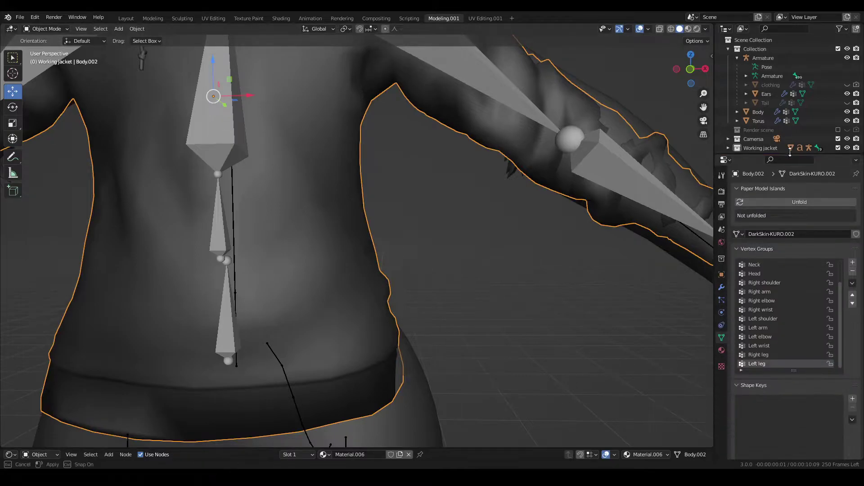
# Test how the sleeve follows the hoodie armature by trial-rotating its Left elbow bone in Pose Mode, and cancel the rotation.
pyautogui.click(598, 172)
pyautogui.click(51, 29)
pyautogui.click(45, 59)
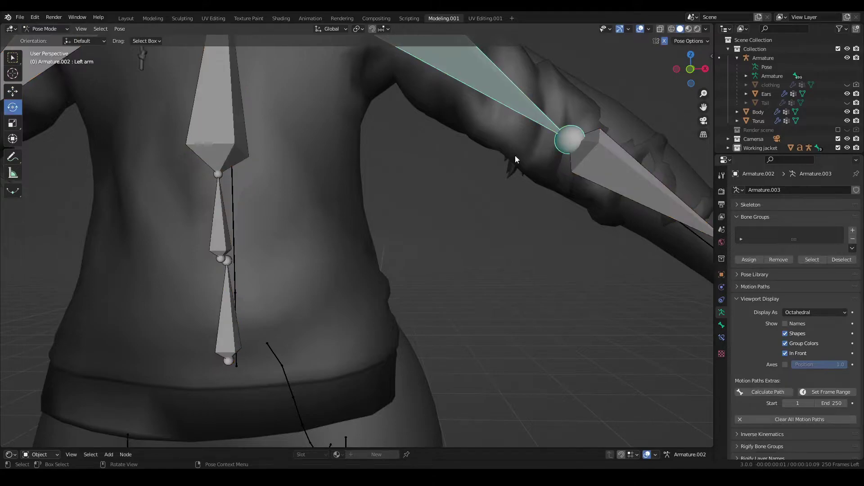
pyautogui.click(13, 107)
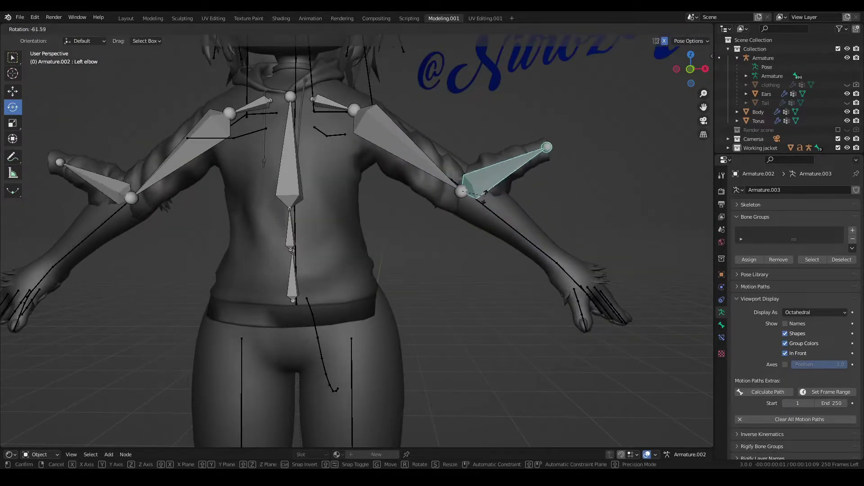
pyautogui.press('Escape')
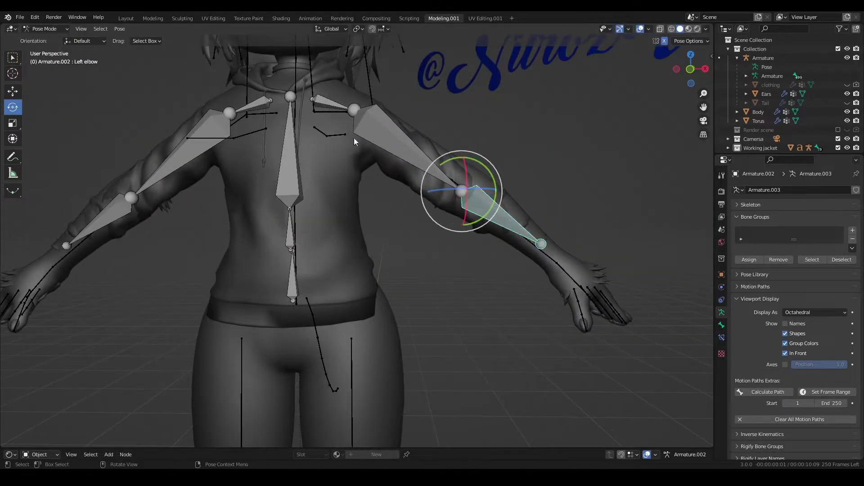
pyautogui.moveTo(309, 268); pyautogui.dragTo(278, 219, button='middle')
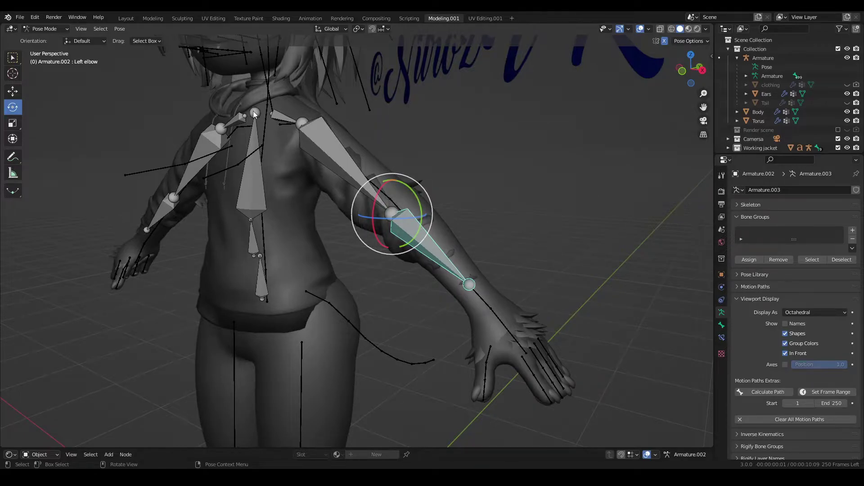
# Return to Object Mode, select the hoodie mesh and set its Armature modifier's object to the character's Armature.
pyautogui.click(45, 30)
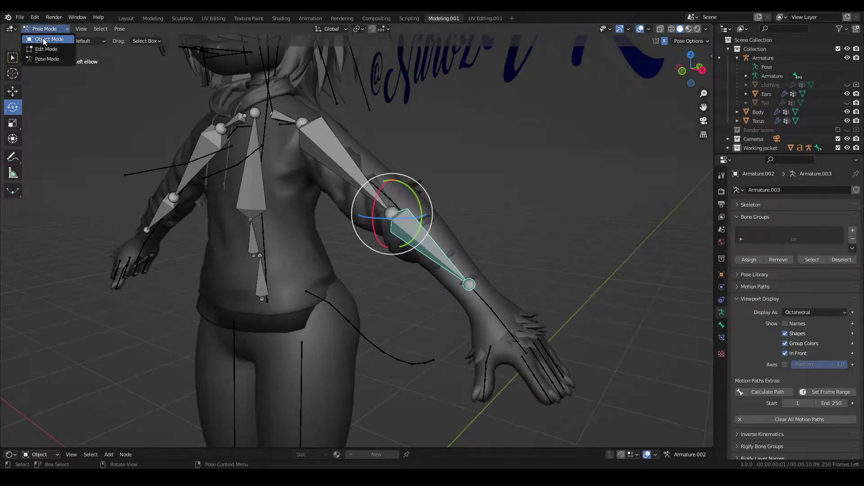
pyautogui.click(43, 39)
pyautogui.click(280, 225)
pyautogui.moveTo(321, 278); pyautogui.dragTo(369, 219, button='middle')
pyautogui.scroll(-1, 702, 353)
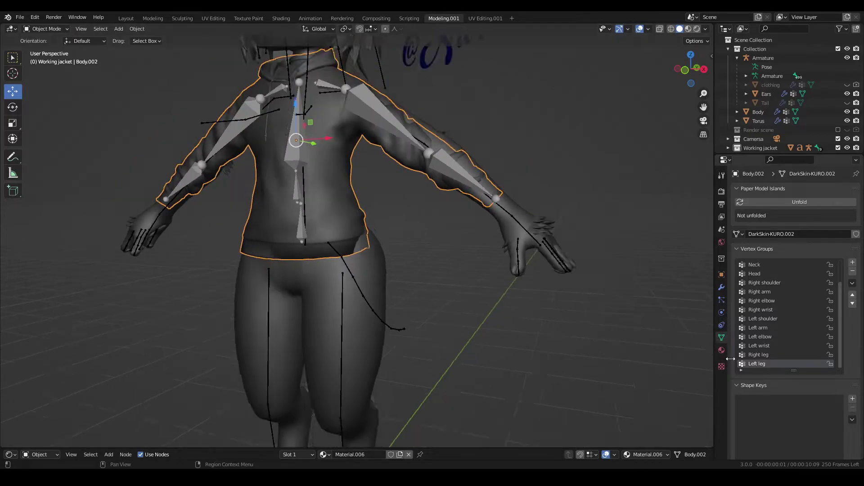
pyautogui.click(722, 287)
pyautogui.click(819, 239)
pyautogui.click(813, 253)
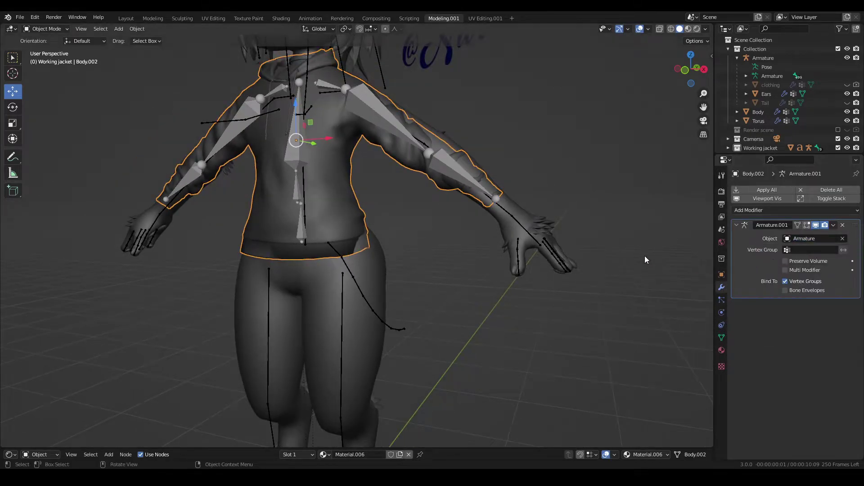
pyautogui.moveTo(516, 237); pyautogui.dragTo(445, 255, button='middle')
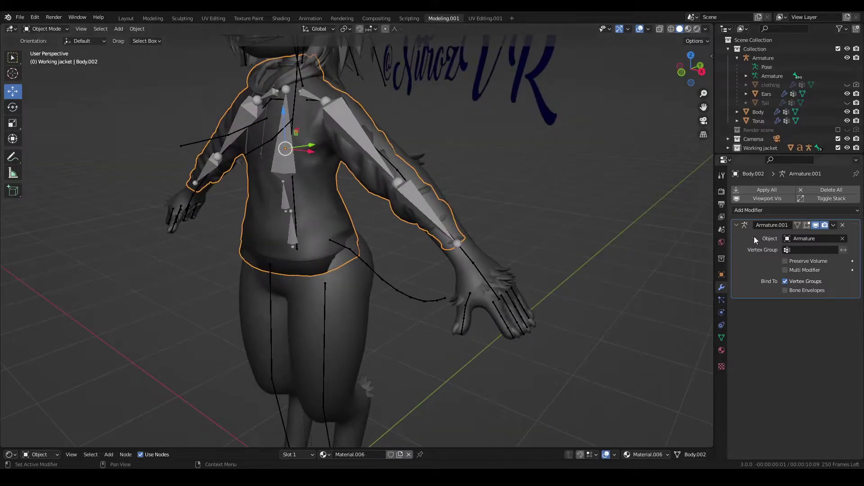
# Trial-rotate the character armature's Spine bone in Pose Mode to test the hoodie's binding, cancel it and return to Object Mode.
pyautogui.click(831, 58)
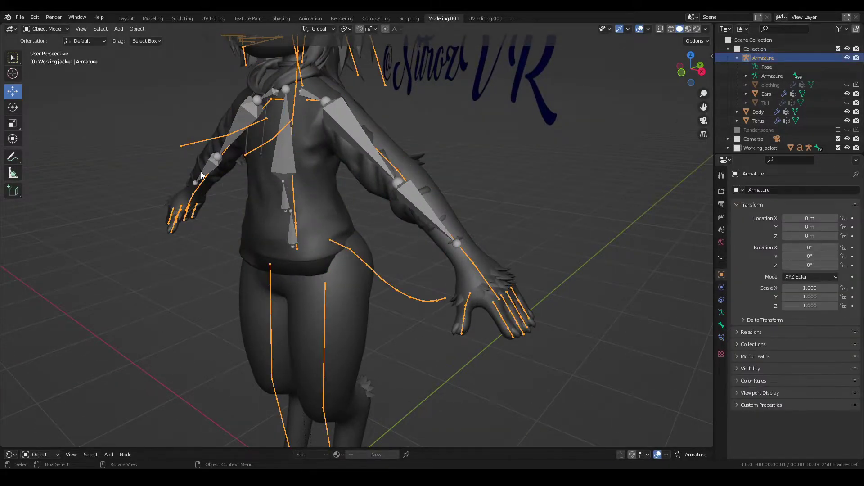
pyautogui.click(47, 28)
pyautogui.click(47, 29)
pyautogui.click(45, 58)
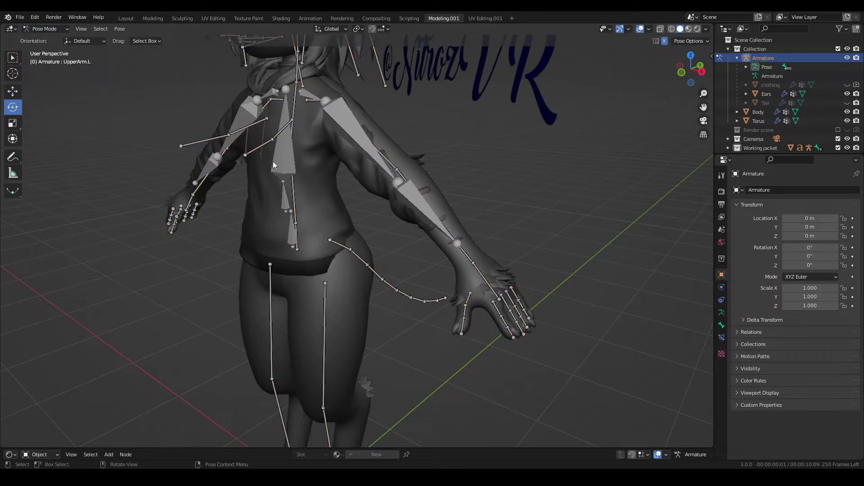
pyautogui.click(294, 192)
pyautogui.press('r')
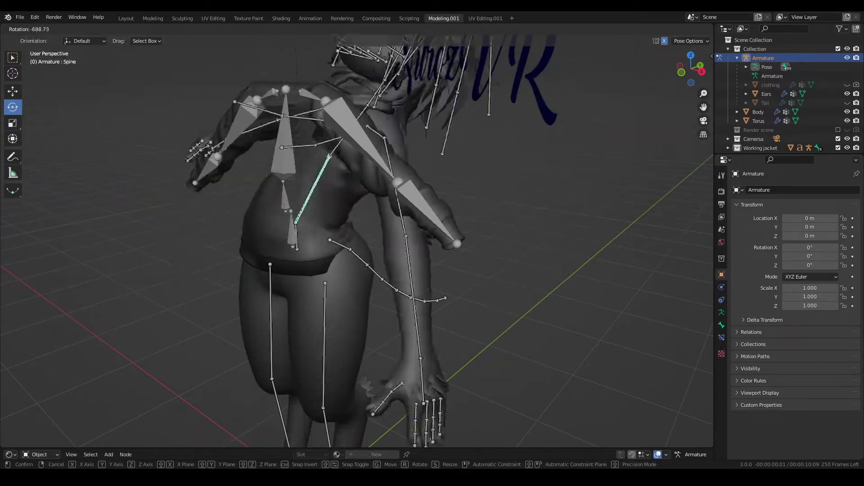
pyautogui.press('Escape')
pyautogui.scroll(5, 313, 194)
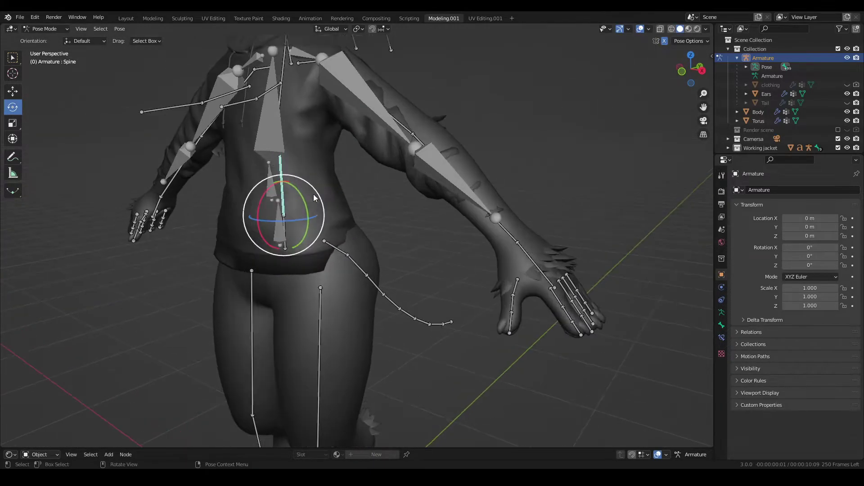
pyautogui.moveTo(291, 190); pyautogui.dragTo(247, 188, button='middle')
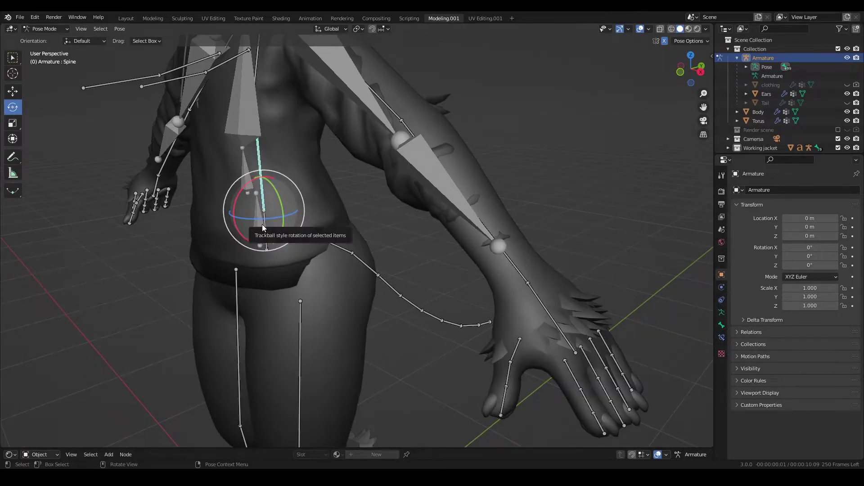
pyautogui.scroll(-4, 287, 117)
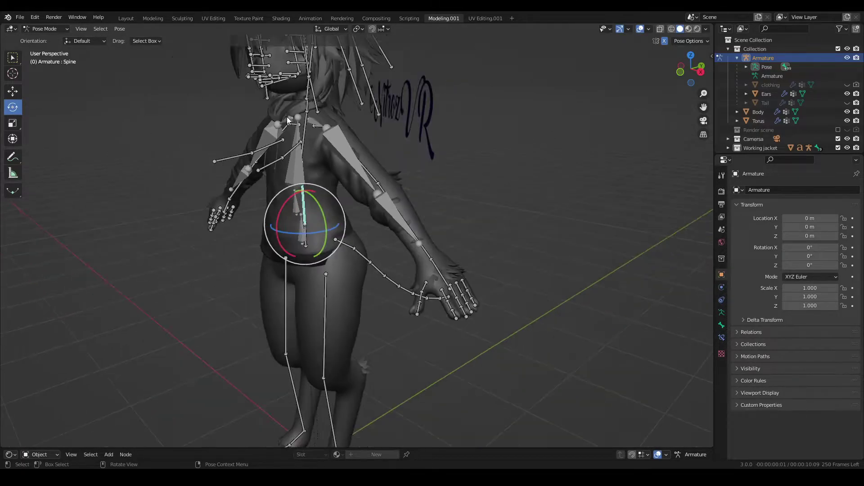
pyautogui.moveTo(288, 117); pyautogui.dragTo(299, 116, button='middle')
pyautogui.scroll(2, 299, 116)
pyautogui.click(50, 29)
pyautogui.click(50, 48)
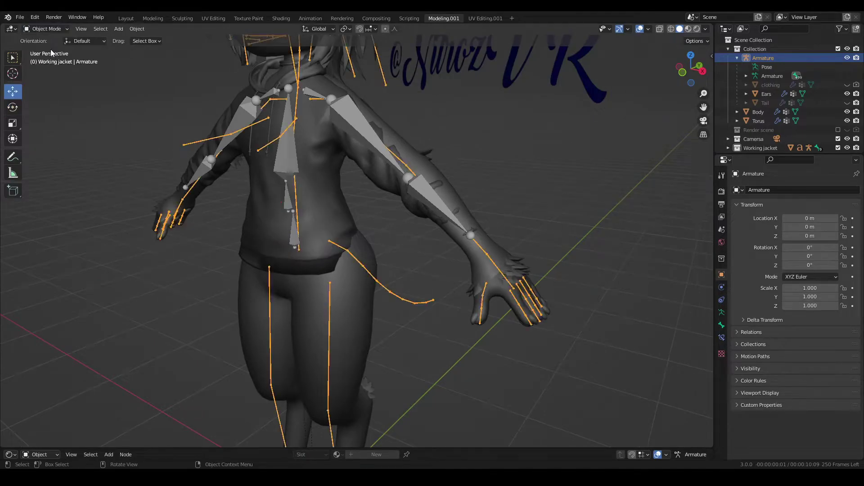
# Inspect the names of the character armature's left lower arm, upper arm and shoulder bones in Edit Mode, and return to Object Mode.
pyautogui.scroll(4, 278, 160)
pyautogui.moveTo(337, 226); pyautogui.dragTo(490, 221, button='middle')
pyautogui.click(448, 218)
pyautogui.click(590, 287)
pyautogui.press('Tab')
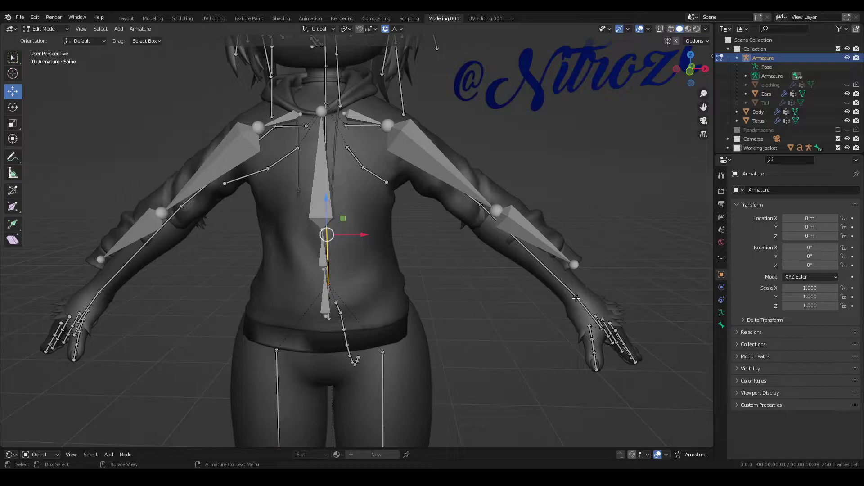
pyautogui.click(567, 288)
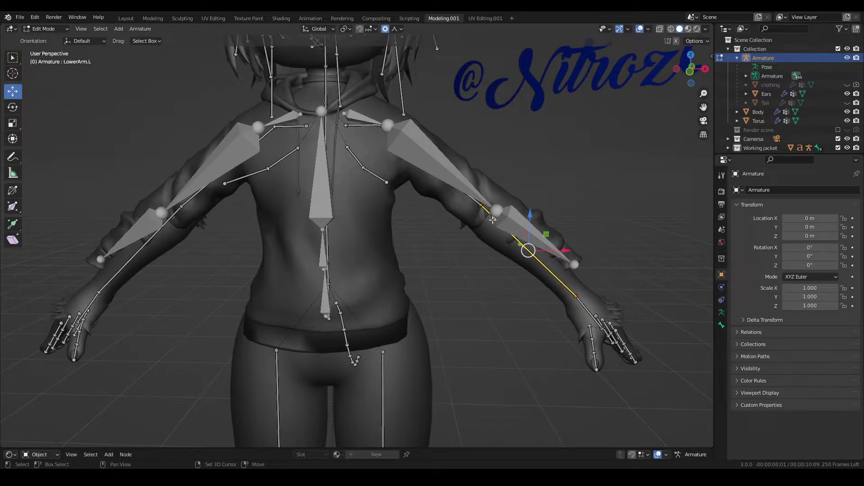
pyautogui.click(466, 195)
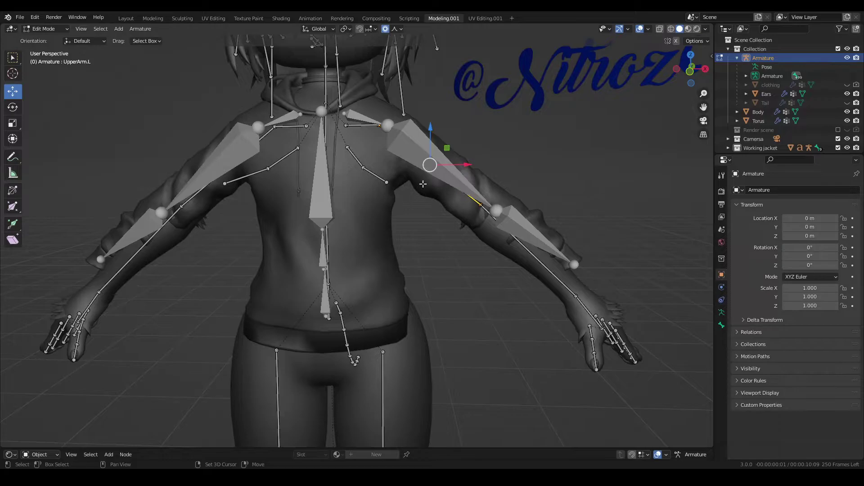
pyautogui.click(360, 125)
pyautogui.click(45, 28)
pyautogui.click(45, 42)
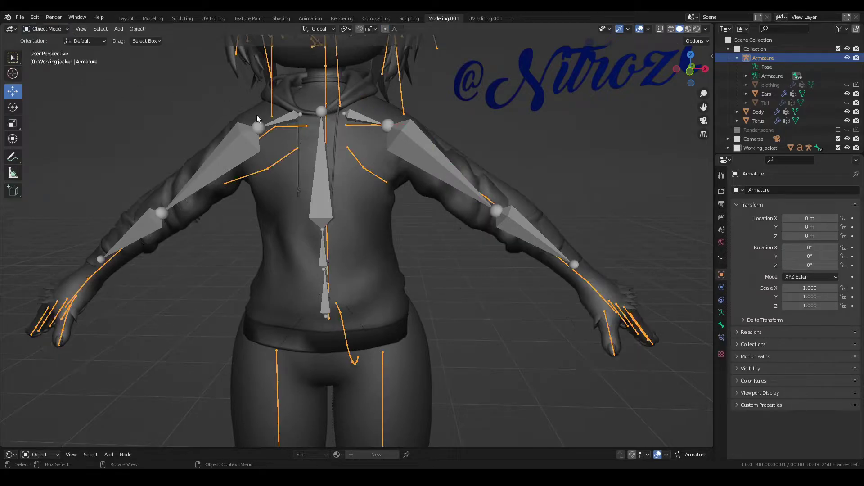
# Inspect the names of the hoodie armature's left shoulder, arm and elbow bones in Edit Mode, and return to Object Mode.
pyautogui.click(398, 150)
pyautogui.press('Tab')
pyautogui.click(359, 118)
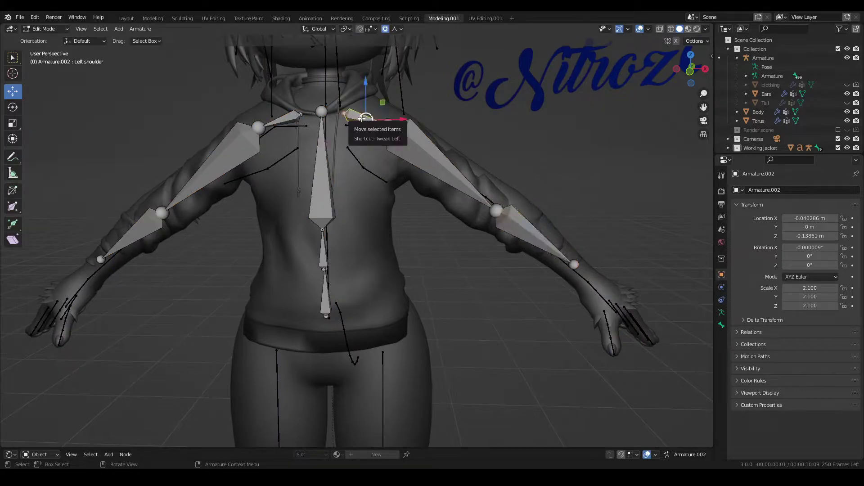
pyautogui.click(422, 157)
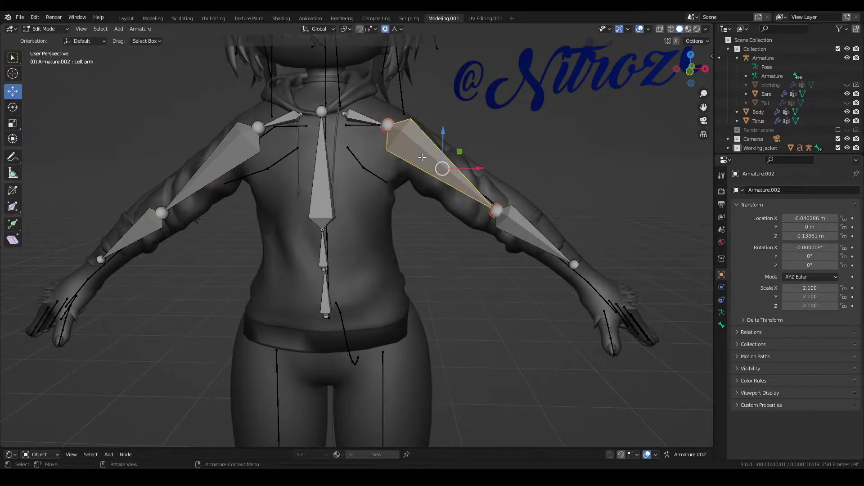
pyautogui.click(523, 235)
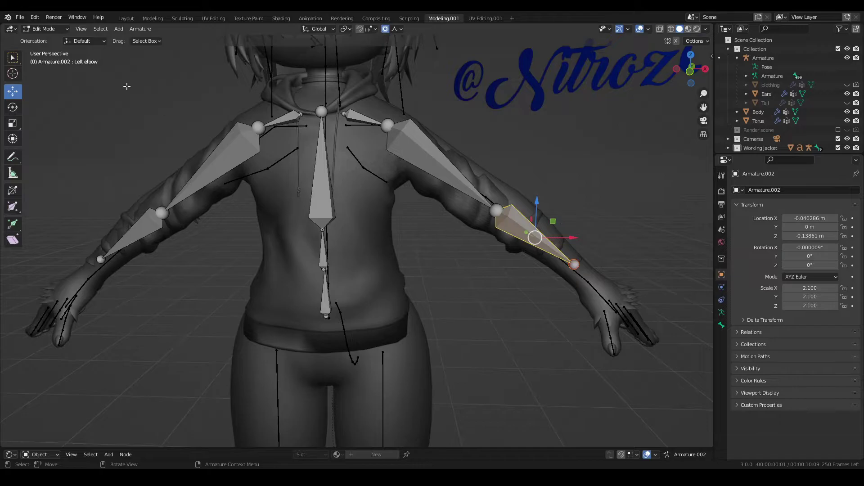
pyautogui.click(45, 29)
pyautogui.click(45, 37)
# Select the hoodie mesh, show its vertex groups, and hide both the mesh and the hoodie armature.
pyautogui.click(353, 254)
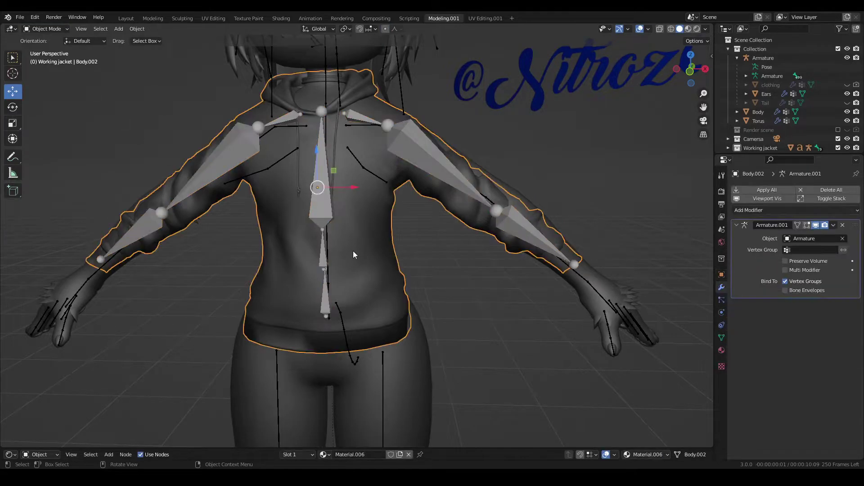
pyautogui.click(722, 338)
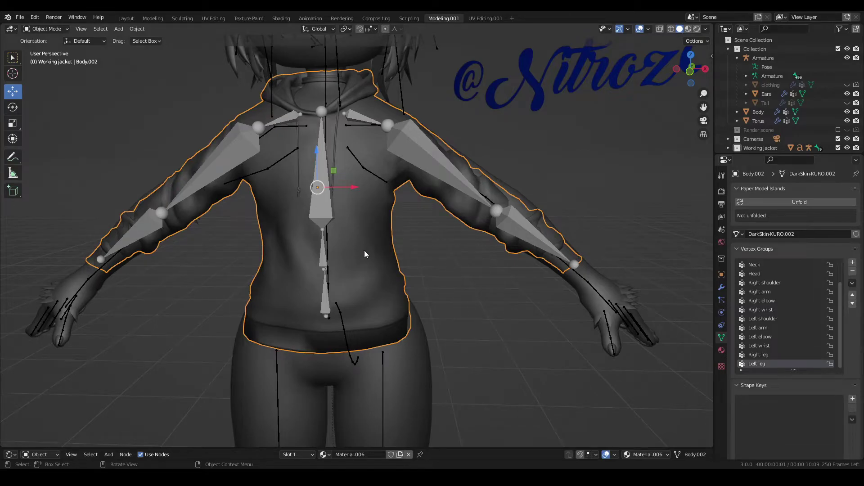
pyautogui.press('h')
pyautogui.click(328, 242)
pyautogui.press('h')
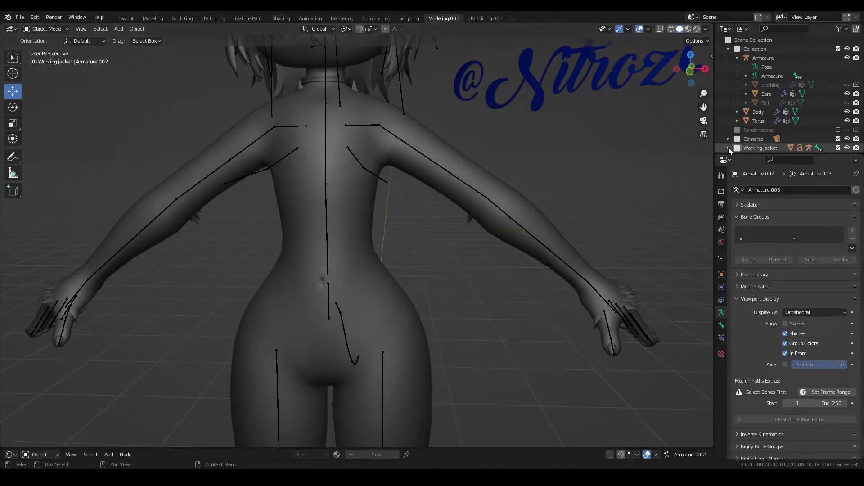
# Expand the Working jacket collection, unhide Body.001 and select this hoodie to view its vertex groups.
pyautogui.click(728, 148)
pyautogui.scroll(-3, 766, 135)
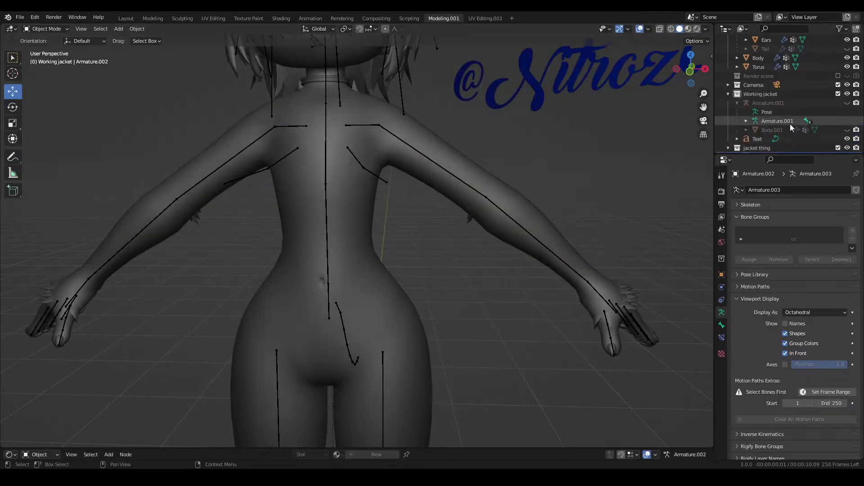
pyautogui.click(847, 130)
pyautogui.click(360, 248)
pyautogui.keyDown('shift'); pyautogui.scroll(-5, 671, 332); pyautogui.keyUp('shift')
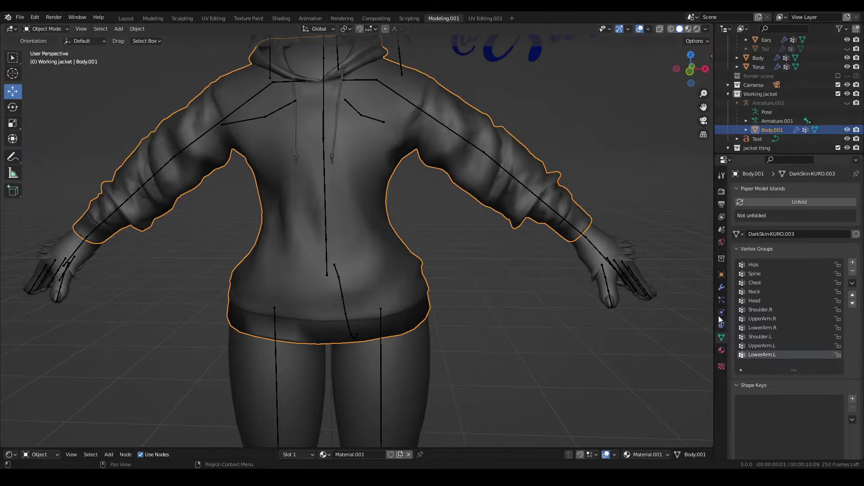
# Set the object of Body.001's Armature modifier to the character's Armature.
pyautogui.click(721, 286)
pyautogui.click(805, 238)
pyautogui.press('Down')
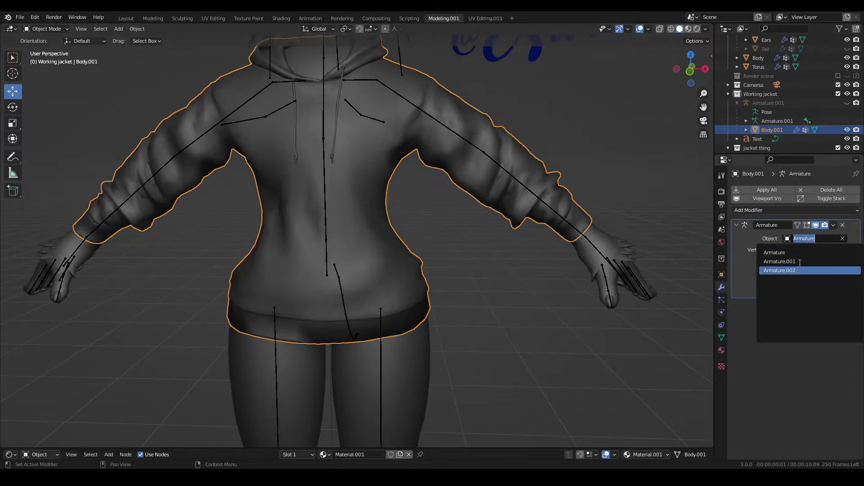
pyautogui.click(796, 255)
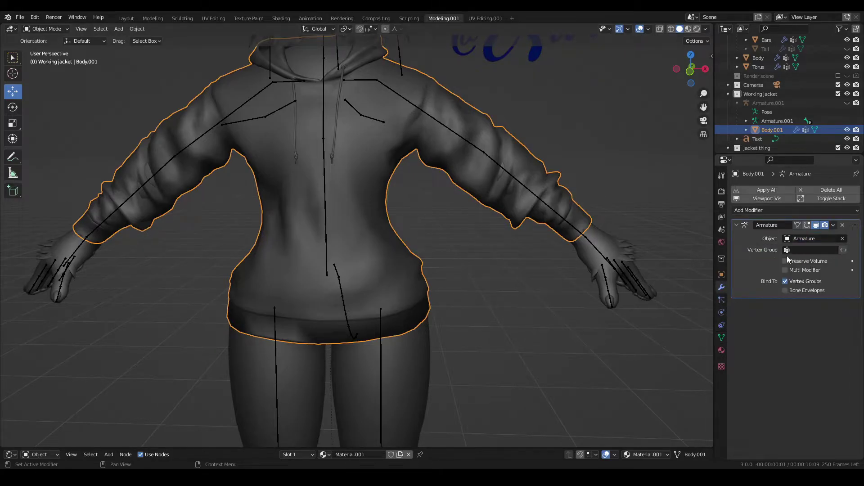
# Trial-rotate the character armature's UpperArm.L bone in Pose Mode to test how the Body.001 hoodie follows, and cancel the rotation.
pyautogui.moveTo(360, 227); pyautogui.dragTo(320, 225, button='middle')
pyautogui.click(290, 209)
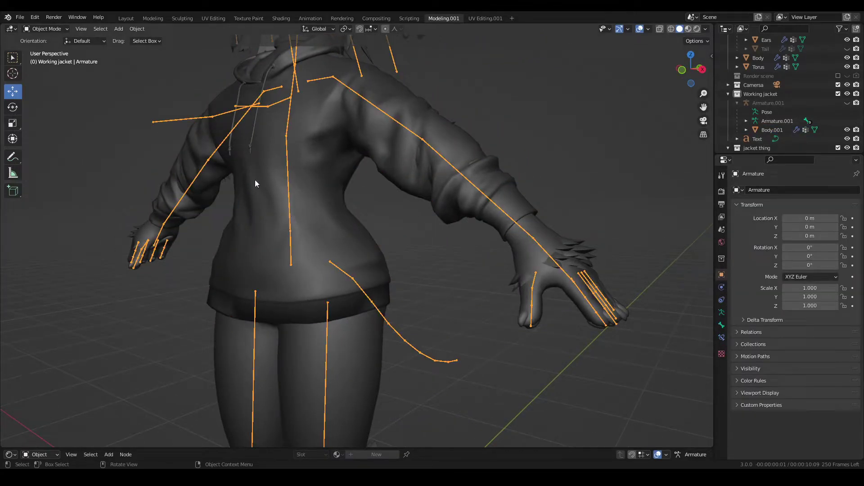
pyautogui.click(45, 30)
pyautogui.click(42, 59)
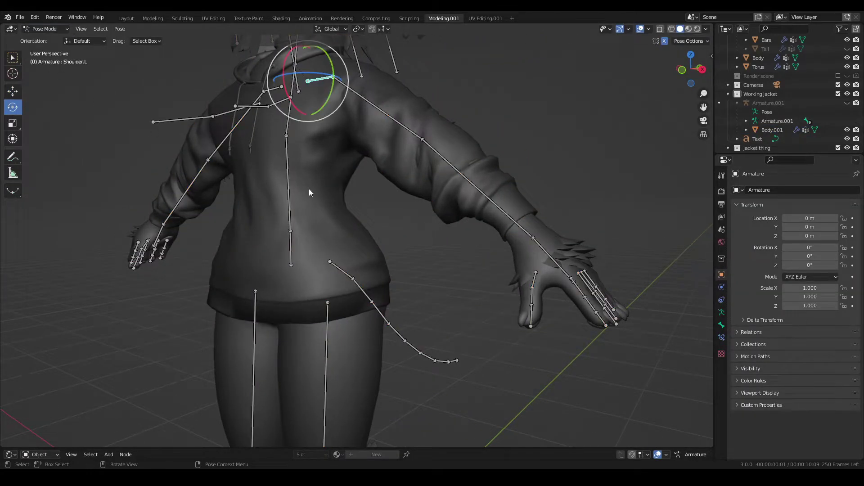
pyautogui.click(404, 132)
pyautogui.moveTo(405, 132); pyautogui.dragTo(415, 191, button='middle')
pyautogui.press('r')
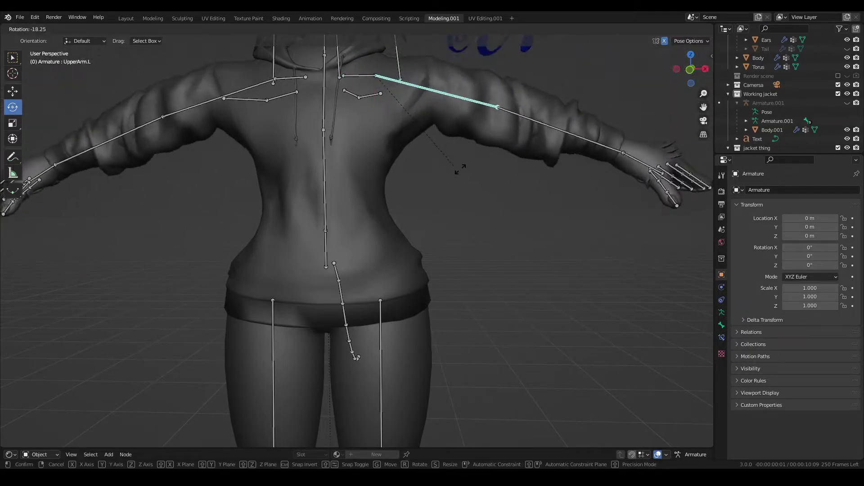
pyautogui.rightClick(482, 133)
# Test the hoodie's deformation with further trial rotations and moves of the character armature's bones, cancelling each one.
pyautogui.scroll(-4, 455, 175)
pyautogui.moveTo(478, 156); pyautogui.dragTo(331, 270, button='middle')
pyautogui.scroll(2, 455, 176)
pyautogui.press('r')
pyautogui.rightClick(439, 163)
pyautogui.click(311, 249)
pyautogui.press('g')
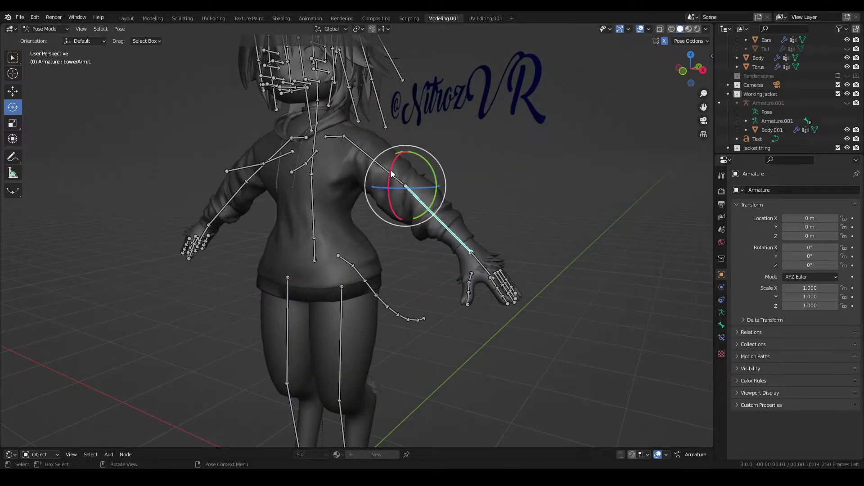
pyautogui.press('r')
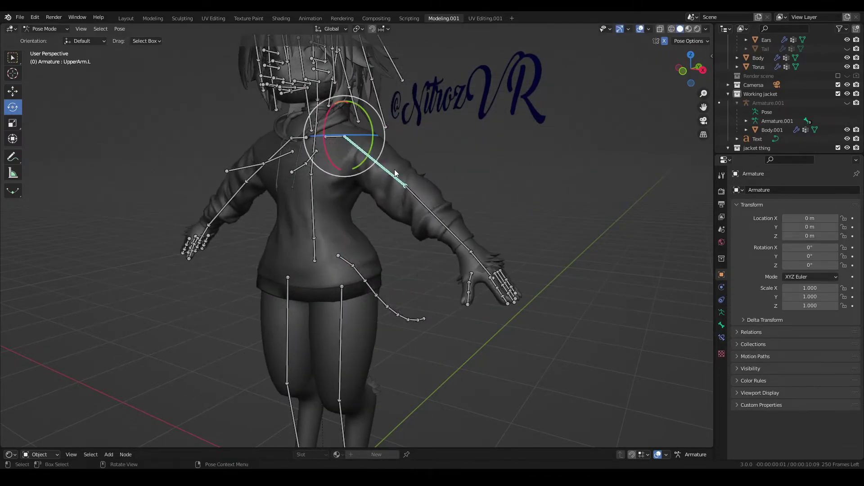
pyautogui.scroll(5, 423, 191)
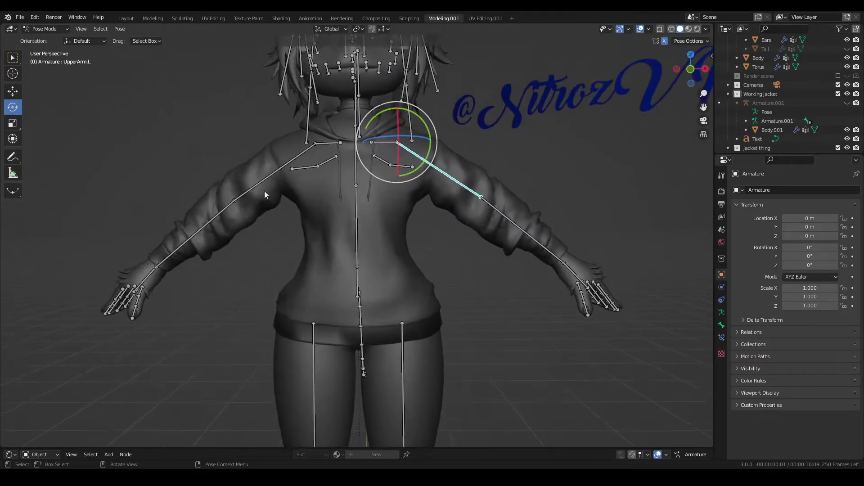
# Leave Pose Mode, select the character's armature together with the Body.001 hoodie, and enter Weight Paint mode on the hoodie.
pyautogui.click(45, 29)
pyautogui.click(45, 39)
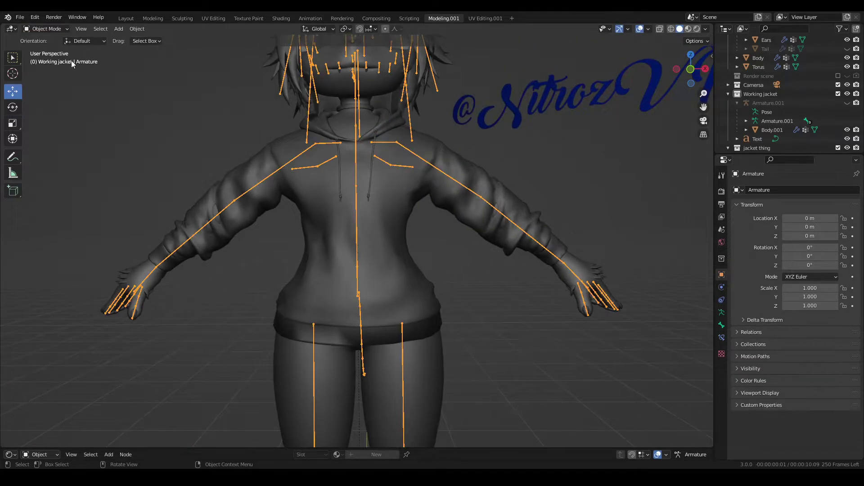
pyautogui.click(358, 246)
pyautogui.click(358, 246)
pyautogui.keyDown('shift'); pyautogui.click(271, 195); pyautogui.keyUp('shift')
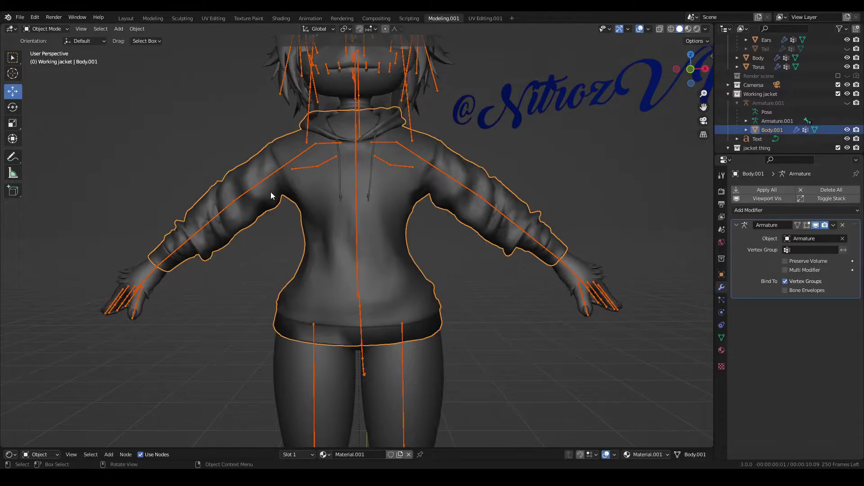
pyautogui.click(48, 30)
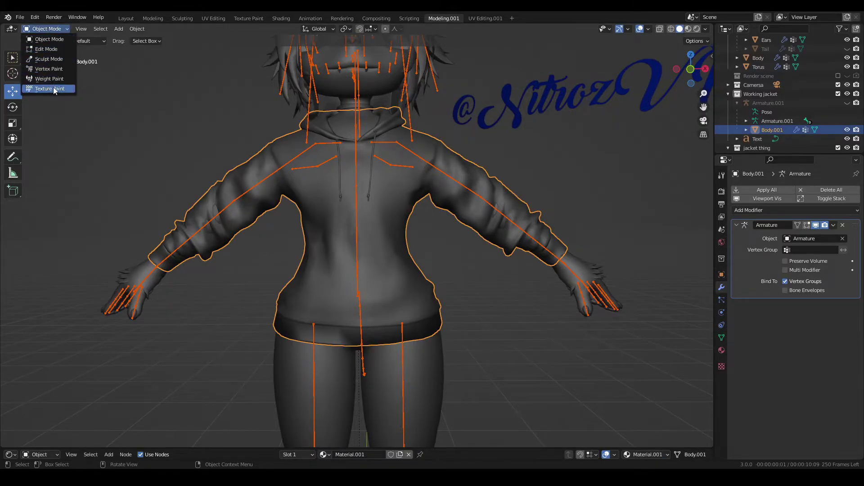
pyautogui.click(54, 87)
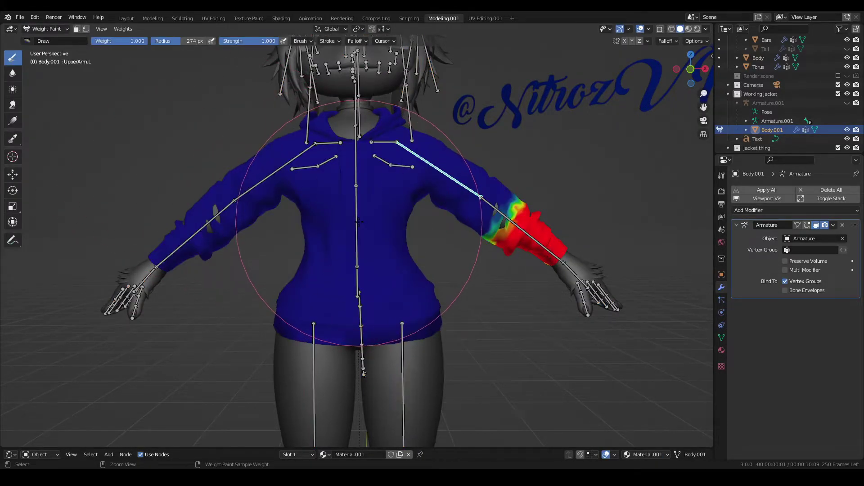
# Check the Body.001 hoodie's weights for the left arm bones, including LowerArm.L, and return to Object Mode.
pyautogui.keyDown('ctrl'); pyautogui.click(356, 223); pyautogui.keyUp('ctrl')
pyautogui.keyDown('ctrl'); pyautogui.click(443, 171); pyautogui.keyUp('ctrl')
pyautogui.moveTo(483, 211); pyautogui.dragTo(433, 210, button='middle')
pyautogui.keyDown('ctrl'); pyautogui.click(484, 238); pyautogui.keyUp('ctrl')
pyautogui.moveTo(474, 239); pyautogui.dragTo(491, 238, button='middle')
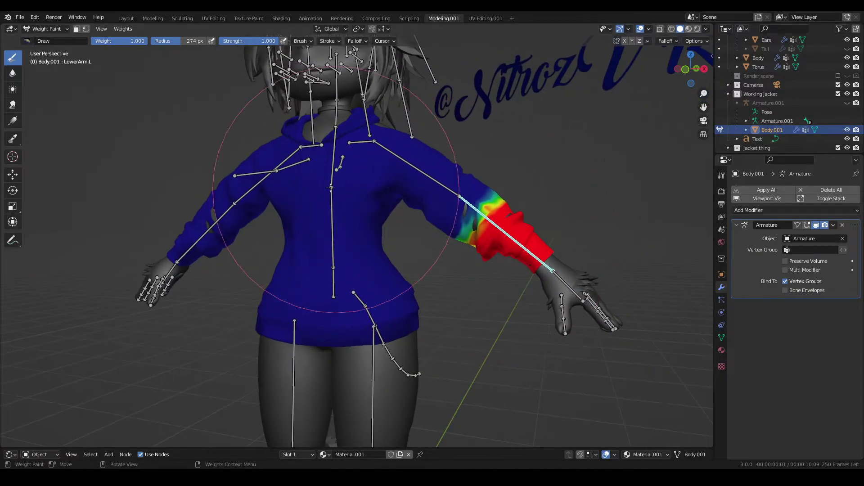
pyautogui.click(40, 30)
pyautogui.click(50, 41)
# Select only the Body.001 hoodie and examine how it fits around the waist, hips and sleeves from several sides.
pyautogui.scroll(-3, 386, 267)
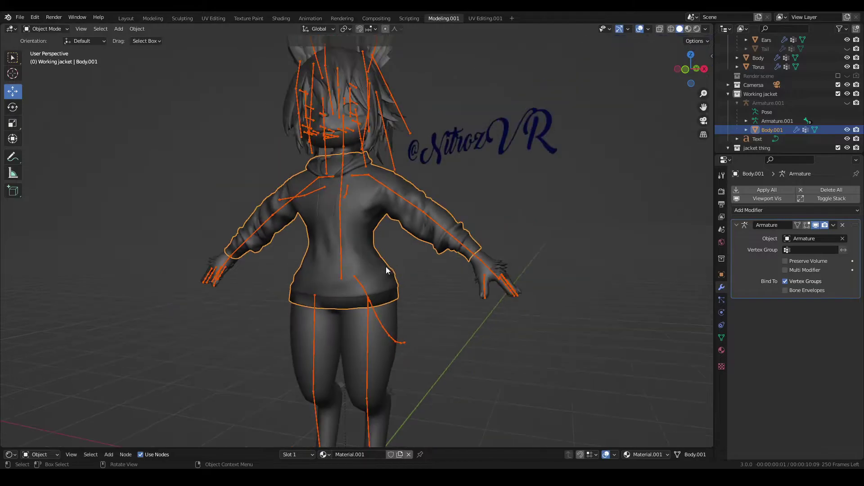
pyautogui.click(374, 256)
pyautogui.click(399, 257)
pyautogui.scroll(2, 393, 253)
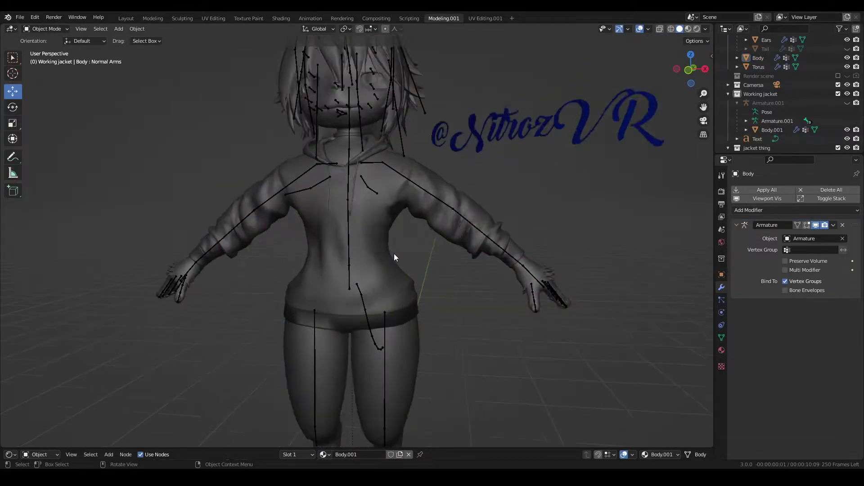
pyautogui.click(371, 265)
pyautogui.moveTo(342, 170); pyautogui.dragTo(439, 257, button='middle')
pyautogui.moveTo(374, 253); pyautogui.dragTo(331, 242, button='middle')
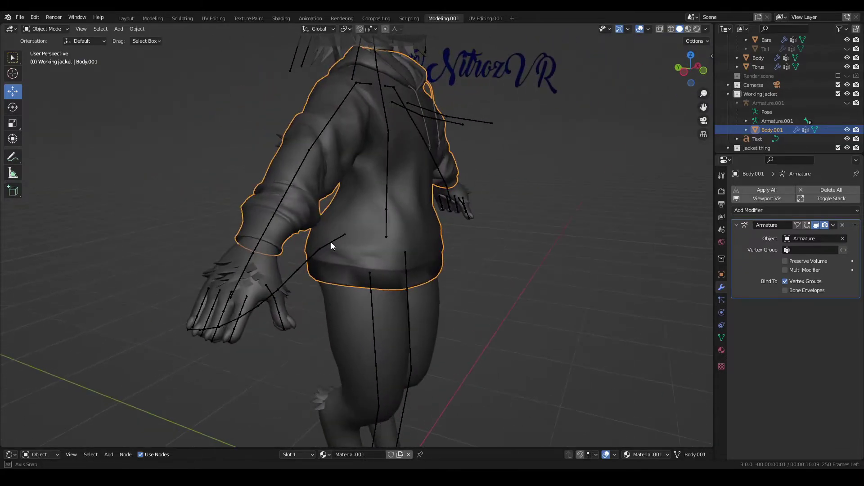
pyautogui.scroll(2, 330, 242)
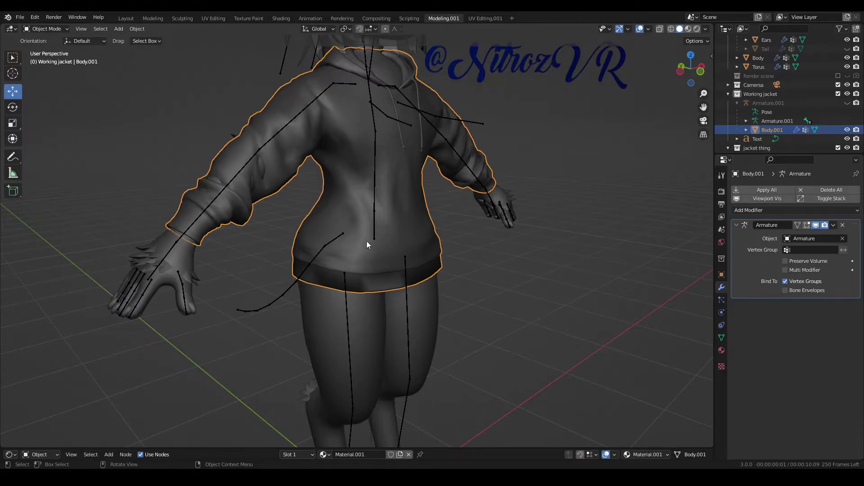
pyautogui.moveTo(318, 238); pyautogui.dragTo(295, 247, button='middle')
pyautogui.scroll(4, 341, 218)
pyautogui.moveTo(342, 218); pyautogui.dragTo(261, 253, button='middle')
pyautogui.moveTo(441, 237); pyautogui.dragTo(424, 232, button='middle')
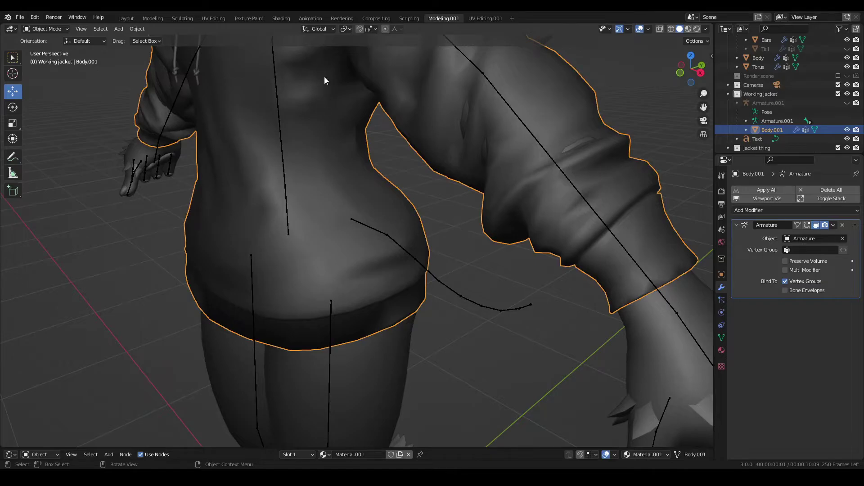
pyautogui.moveTo(365, 260); pyautogui.dragTo(329, 257, button='middle')
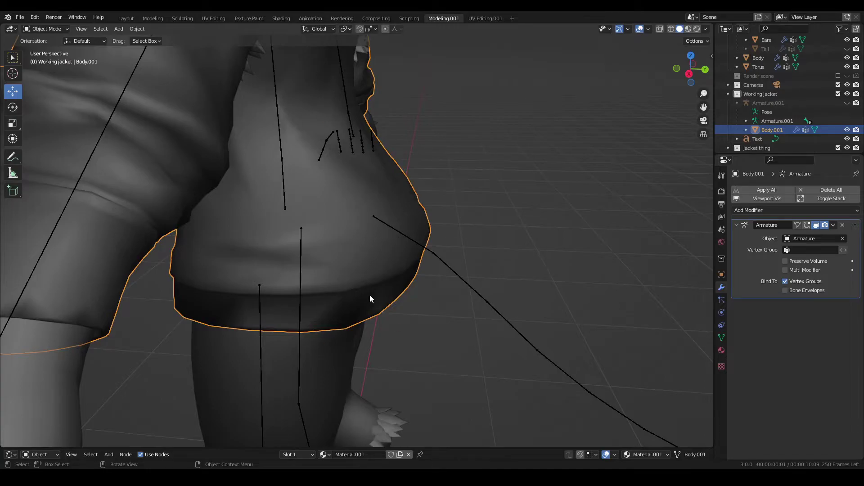
pyautogui.moveTo(376, 214); pyautogui.dragTo(400, 247, button='middle')
pyautogui.scroll(-3, 374, 234)
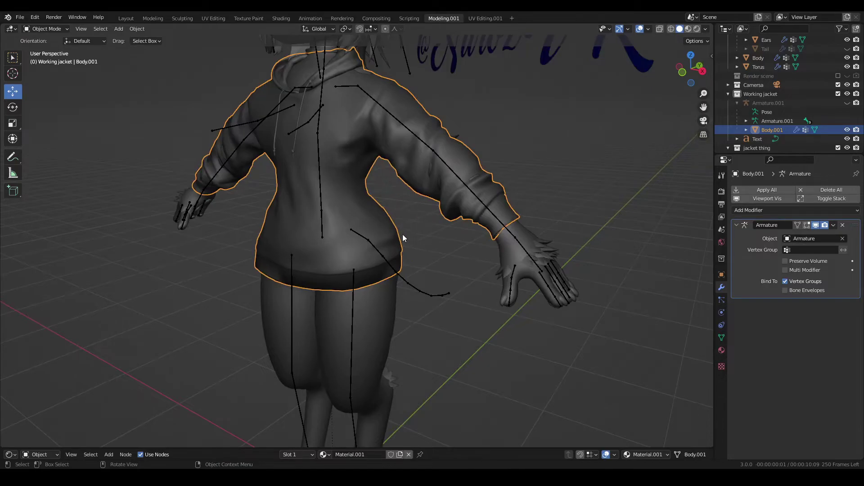
pyautogui.scroll(-2, 402, 235)
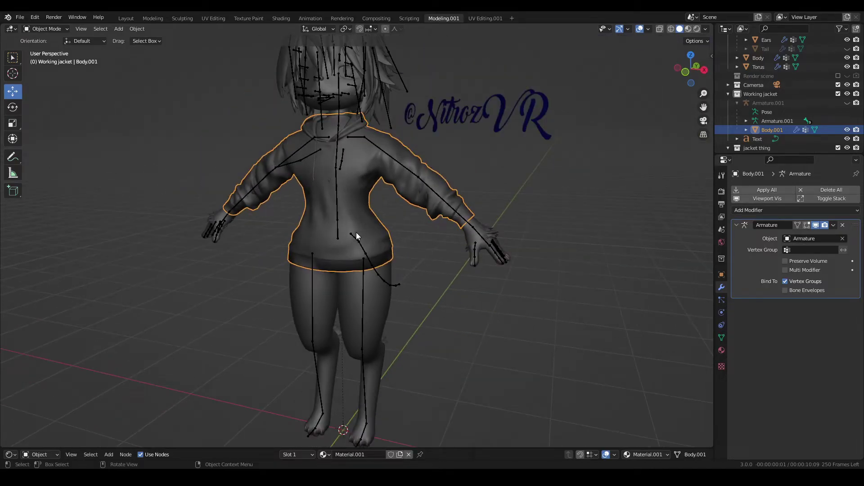
# Inspect the Body.001 hoodie's mesh in Edit Mode and return to Object Mode.
pyautogui.scroll(3, 360, 231)
pyautogui.press('Tab')
pyautogui.scroll(2, 374, 216)
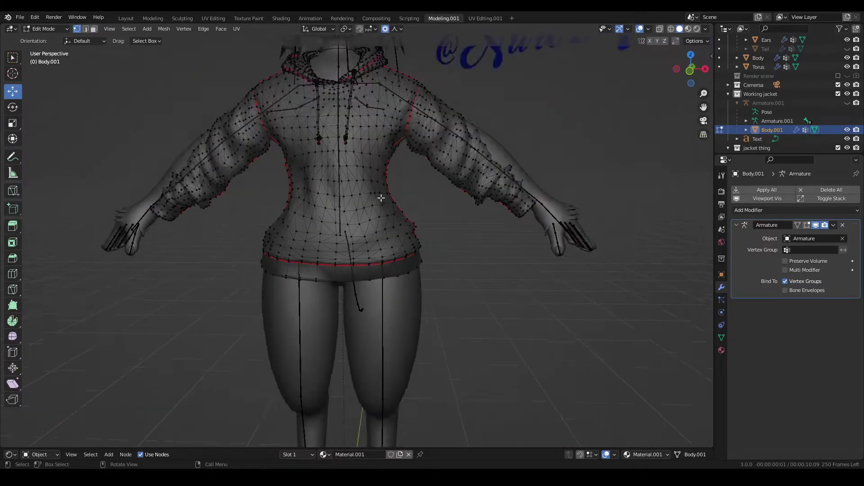
pyautogui.press('Tab')
pyautogui.scroll(-3, 808, 135)
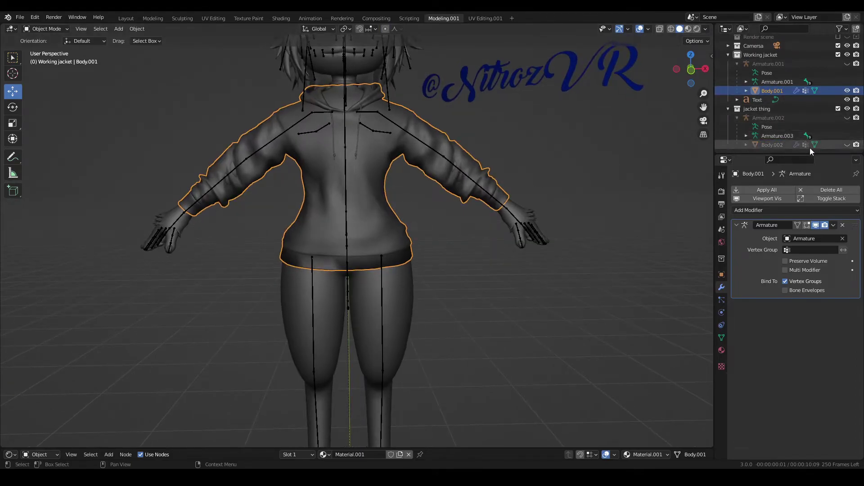
# Unhide the Body.002 hoodie, hide Body.001, and open Body.002 in Edit Mode.
pyautogui.click(847, 144)
pyautogui.click(847, 91)
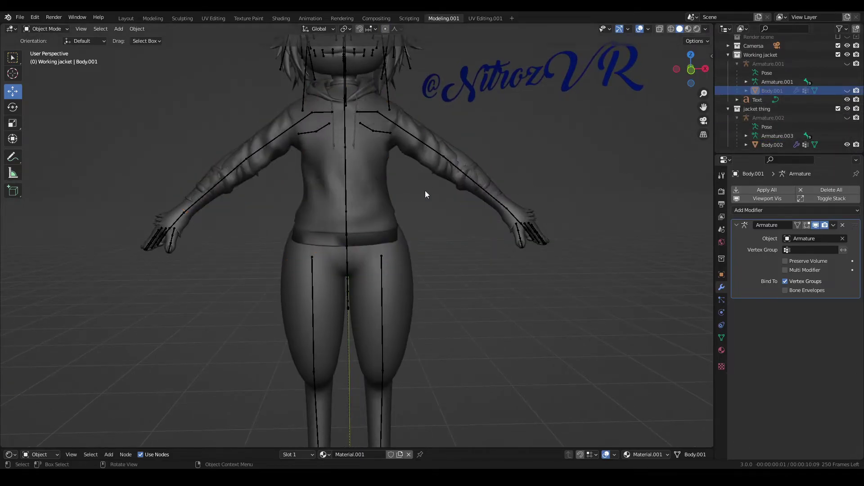
pyautogui.click(376, 179)
pyautogui.press('Tab')
pyautogui.scroll(2, 390, 210)
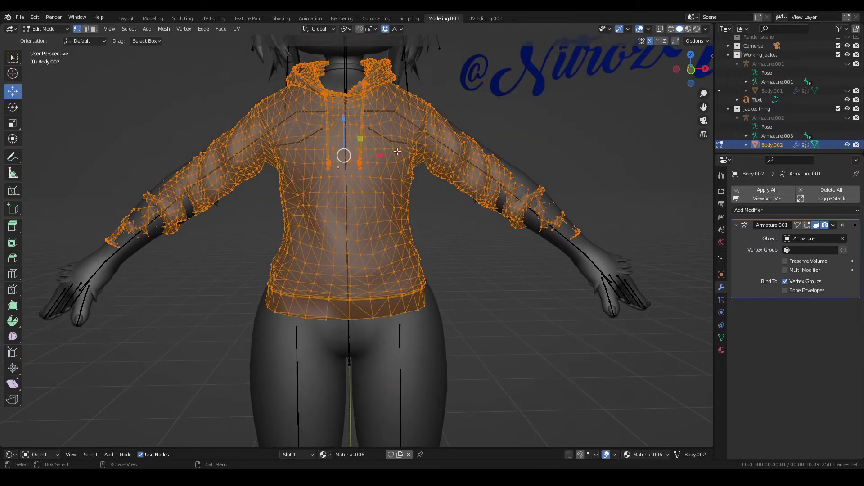
# Switch to the UV Editing.001 workspace and view Body.002's UV layout beside its texture.
pyautogui.click(485, 19)
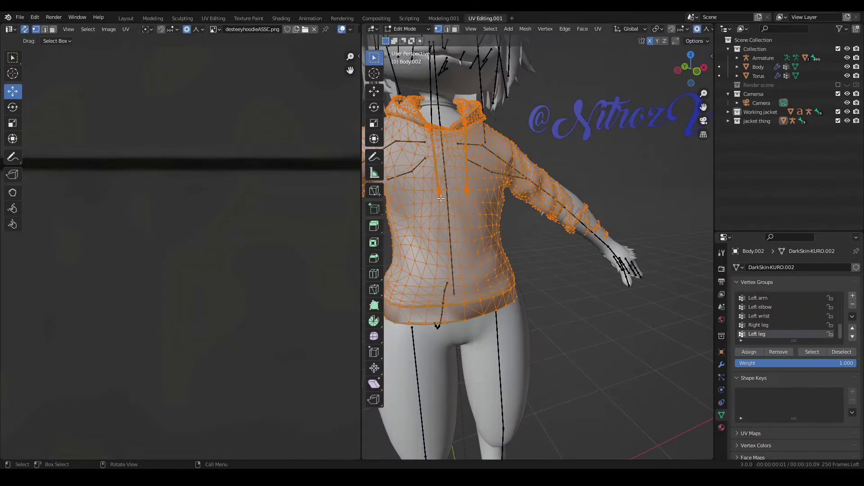
pyautogui.scroll(-6, 259, 235)
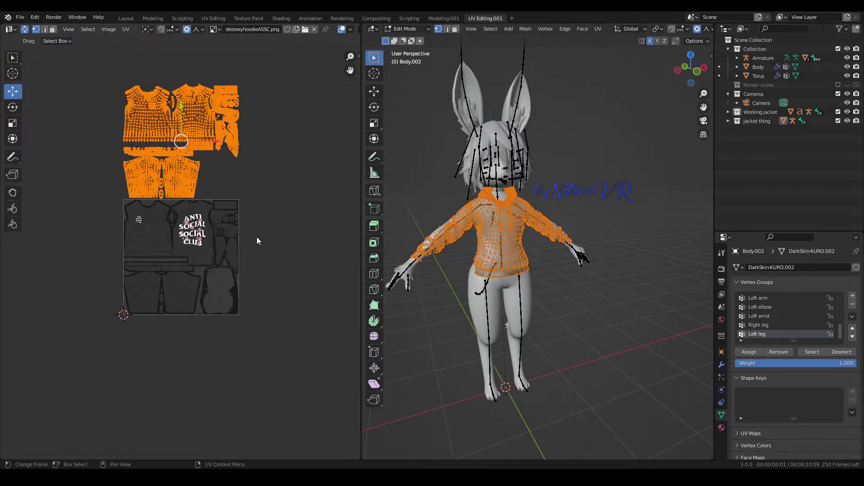
pyautogui.scroll(8, 536, 284)
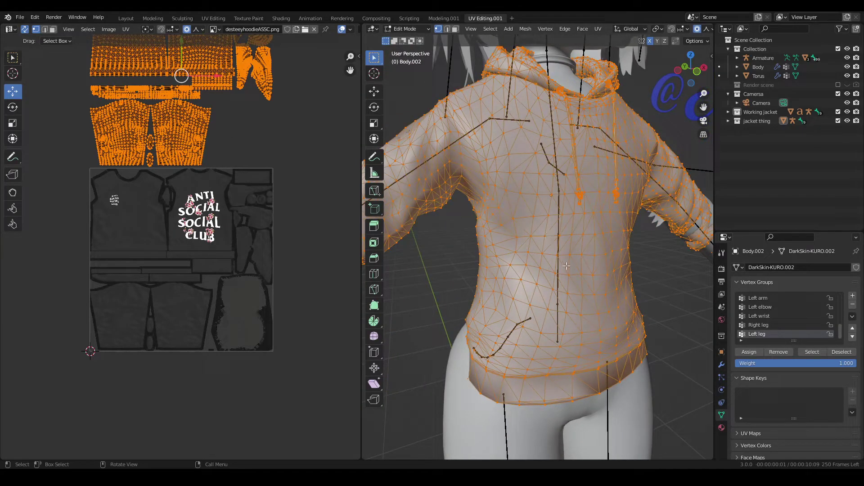
# Leave Edit Mode and set the viewport shading to Material Preview to show the Body.002 hoodie's texture.
pyautogui.press('z')
pyautogui.click(557, 267)
pyautogui.scroll(-6, 556, 266)
pyautogui.press('Tab')
pyautogui.press('z')
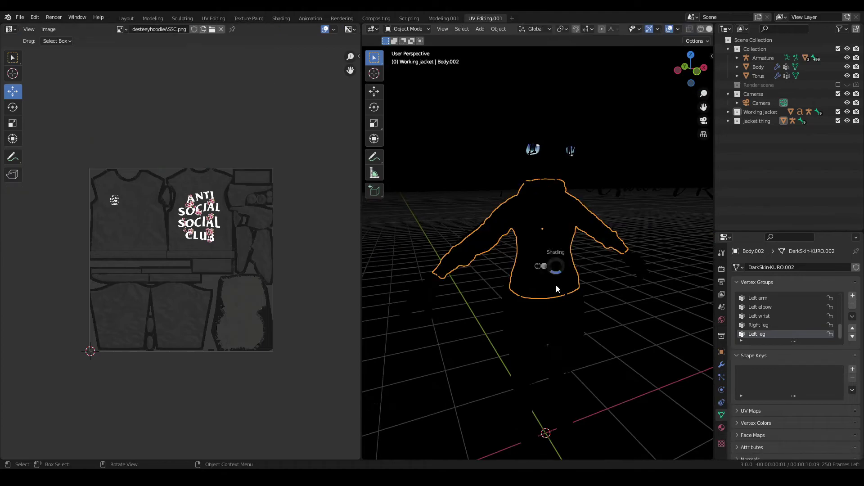
pyautogui.click(560, 342)
pyautogui.scroll(4, 564, 322)
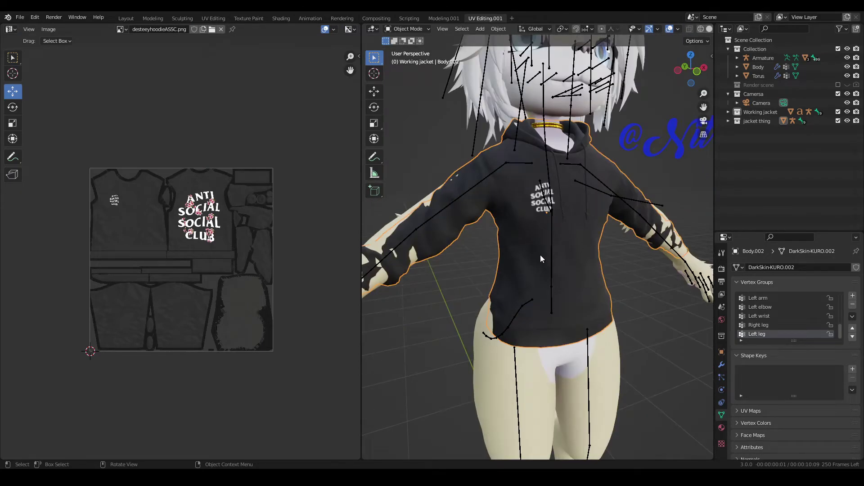
pyautogui.click(469, 245)
pyautogui.press('z')
pyautogui.click(474, 328)
# Mark seams on the whole Body.002 mesh in Edit Mode with Seams from Islands and inspect them at the shoulder.
pyautogui.press('Tab')
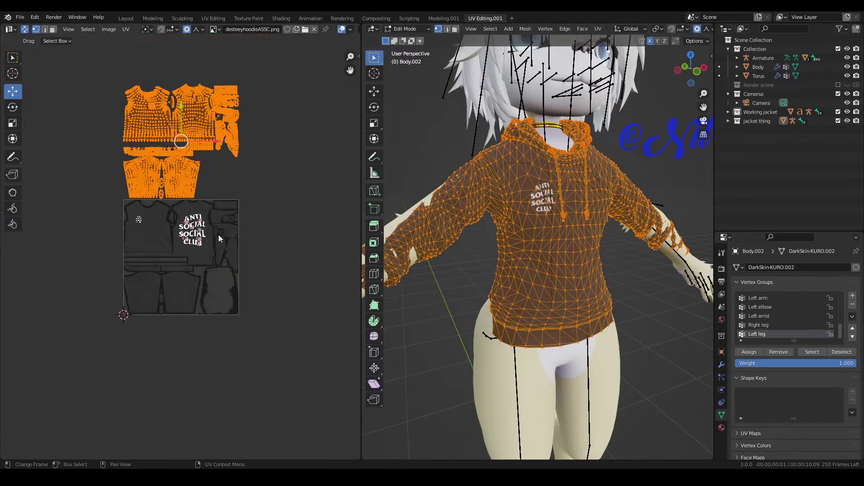
pyautogui.scroll(3, 178, 240)
pyautogui.click(126, 28)
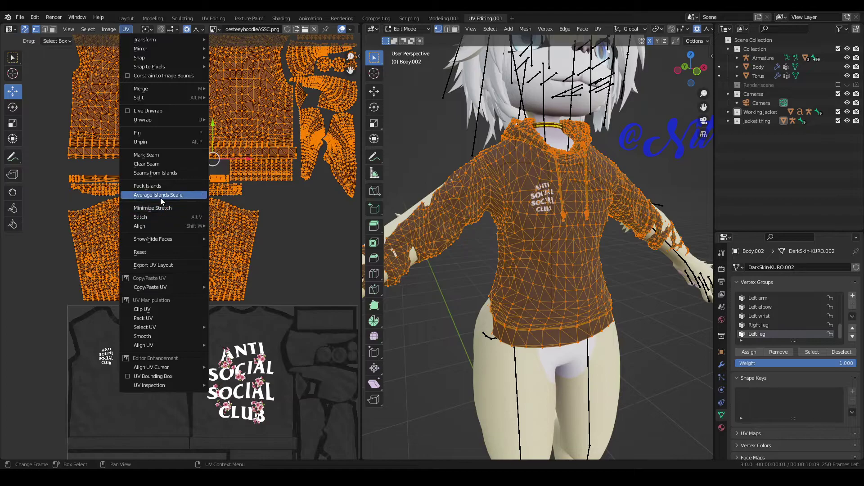
pyautogui.click(165, 174)
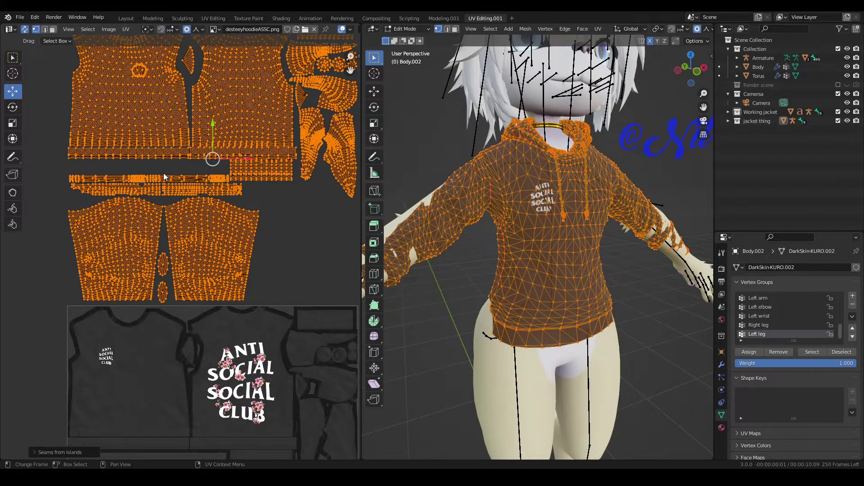
pyautogui.scroll(10, 490, 208)
pyautogui.scroll(-8, 514, 265)
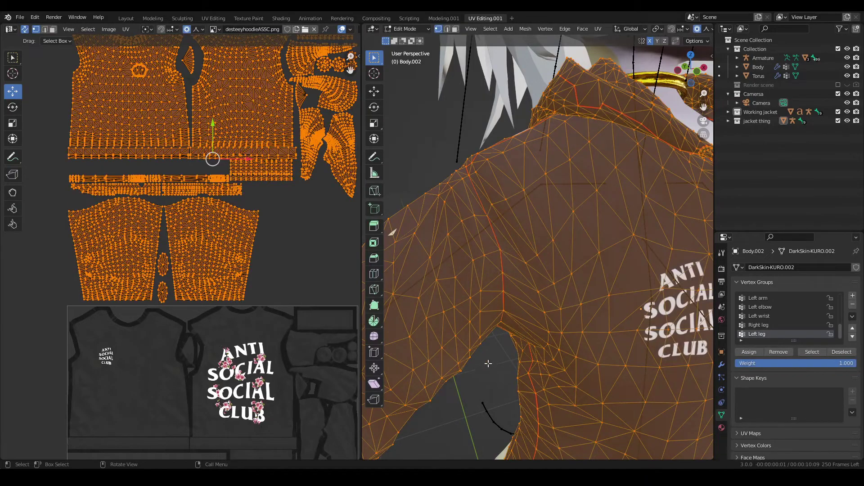
# Deselect everything and circle-select the UV vertices along the armhole and side border between the hoodie's two torso islands.
pyautogui.hotkey('alt', 'a')
pyautogui.moveTo(488, 376); pyautogui.dragTo(390, 336, button='middle')
pyautogui.moveTo(214, 185); pyautogui.dragTo(207, 269, button='middle')
pyautogui.scroll(2, 209, 271)
pyautogui.scroll(-5, 434, 194)
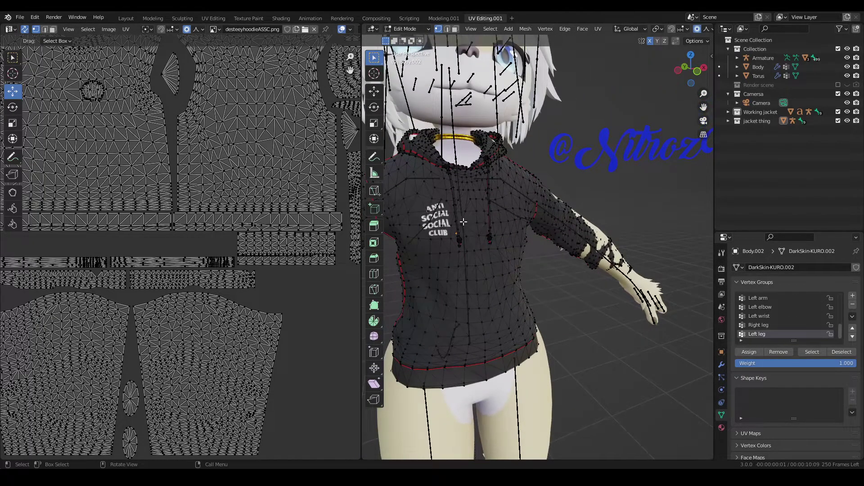
pyautogui.scroll(3, 483, 208)
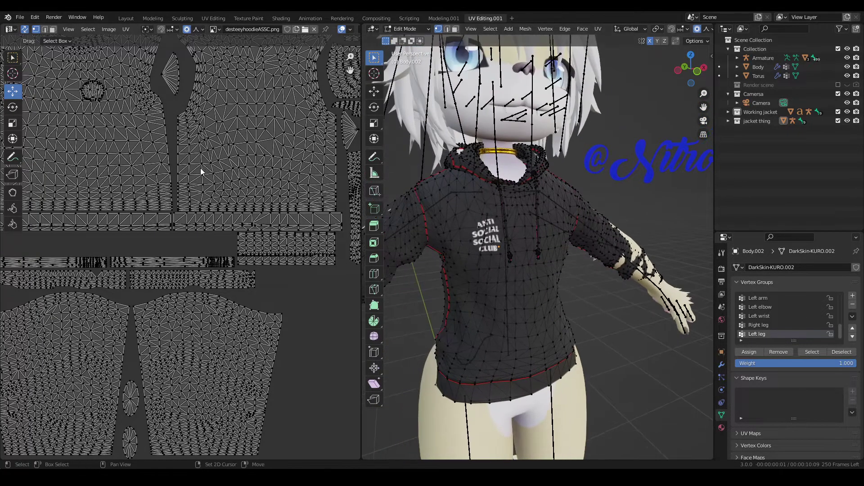
pyautogui.scroll(2, 209, 232)
pyautogui.press('c')
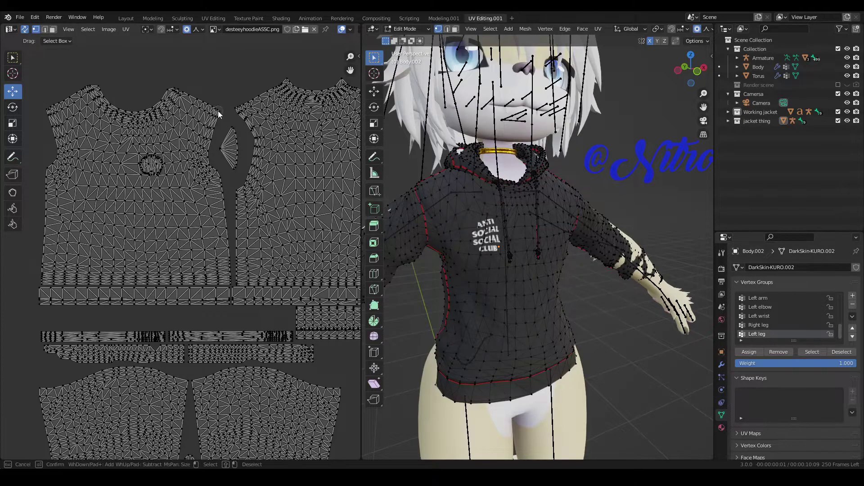
pyautogui.moveTo(217, 113)
pyautogui.mouseDown()
pyautogui.moveTo(210, 141)
pyautogui.moveTo(229, 236)
pyautogui.mouseUp()
pyautogui.press('Escape')
pyautogui.moveTo(213, 149); pyautogui.dragTo(225, 175, button='middle')
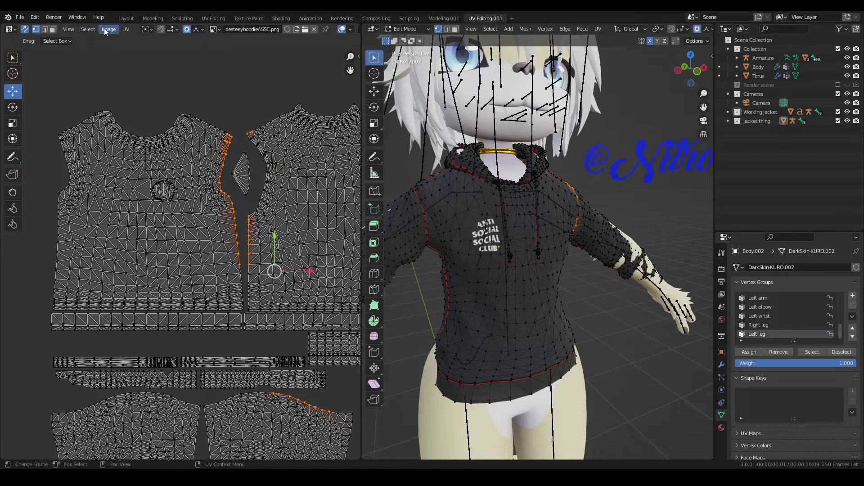
# Try pinning the selected UV border vertices, and undo the pinning.
pyautogui.click(126, 29)
pyautogui.press('p')
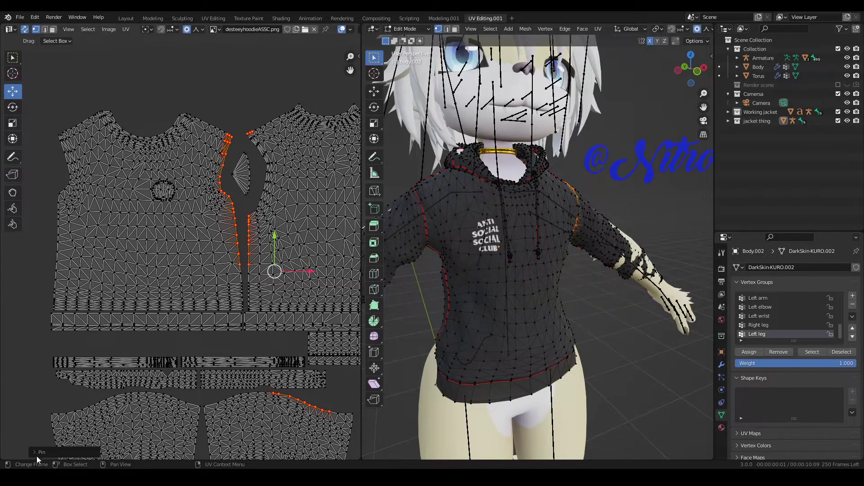
pyautogui.hotkey('ctrl', 'z')
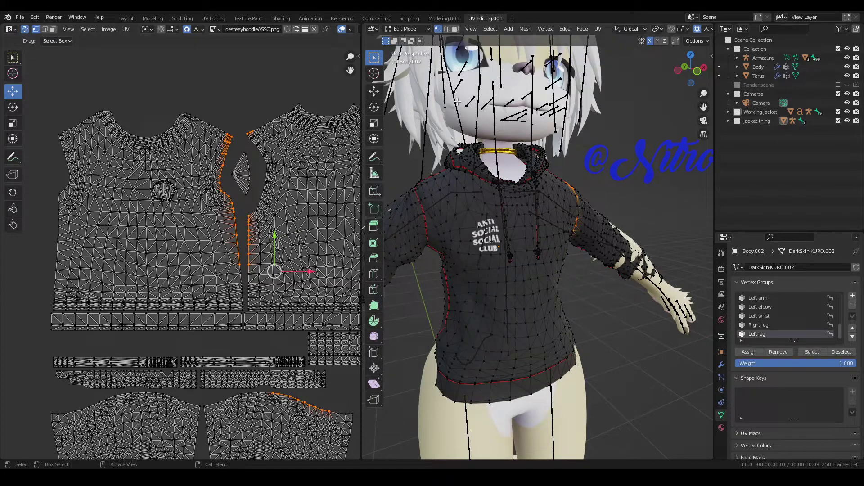
# Leave Edit Mode and hide the Body.002 hoodie.
pyautogui.click(598, 28)
pyautogui.press('Tab')
pyautogui.scroll(4, 481, 254)
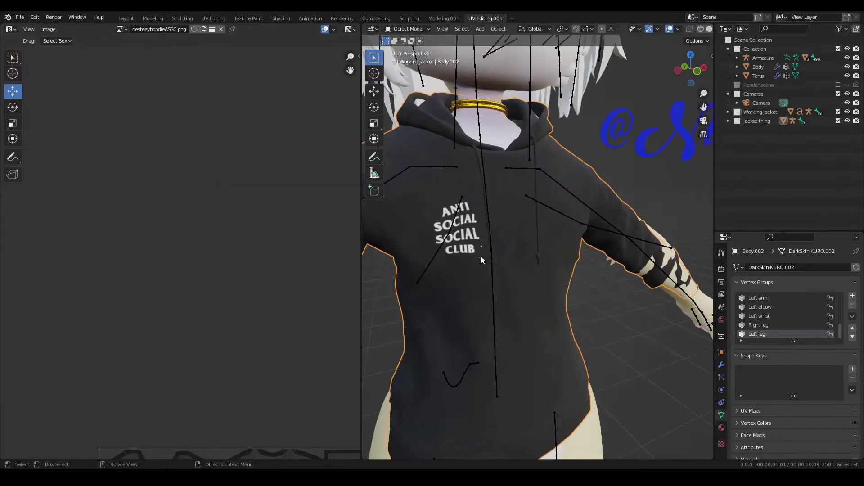
pyautogui.press('h')
pyautogui.keyDown('shift'); pyautogui.moveTo(593, 294); pyautogui.dragTo(603, 229, button='middle'); pyautogui.keyUp('shift')
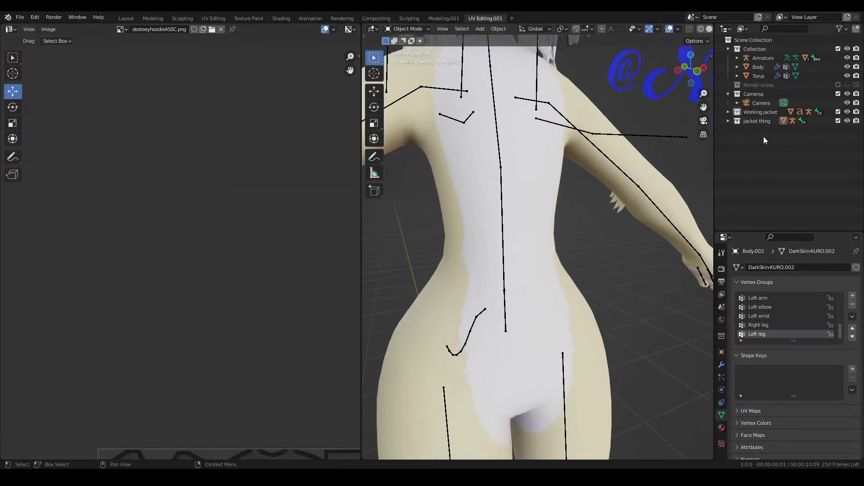
# Unhide the Body.001 hoodie in the Working jacket collection and select it.
pyautogui.click(729, 112)
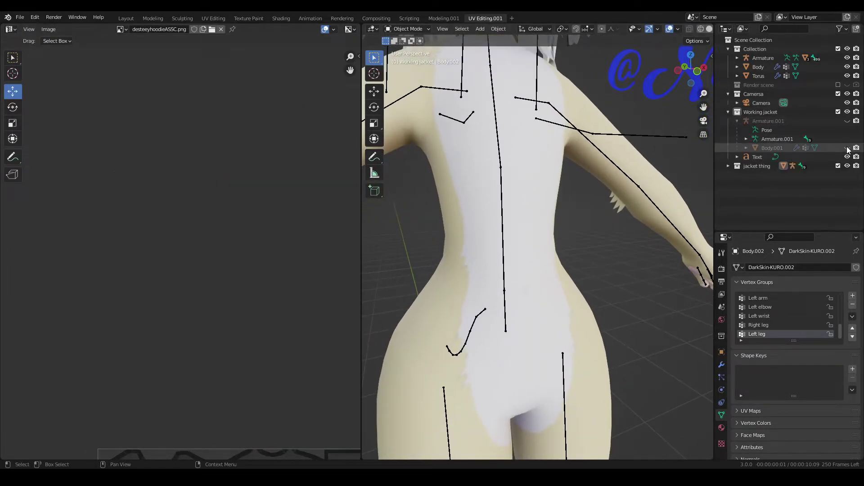
pyautogui.hotkey('alt', 'h')
pyautogui.scroll(-4, 662, 234)
pyautogui.click(530, 240)
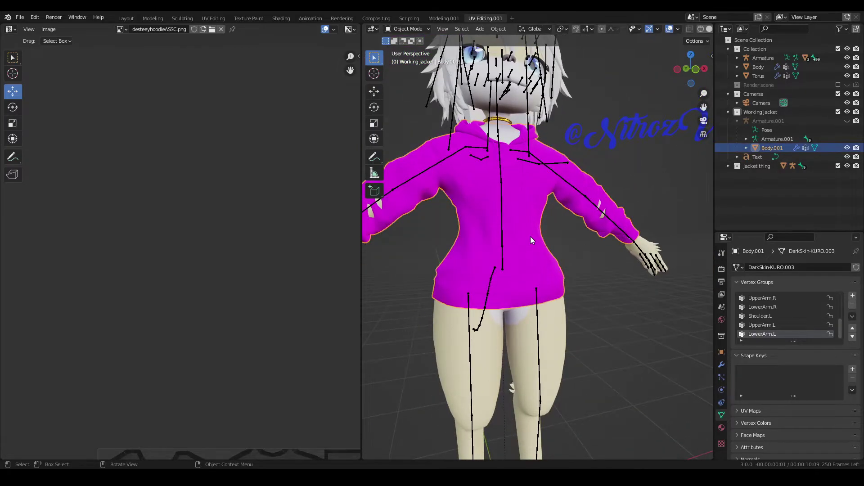
# Rename the Body.001 hoodie's material as Jacket.
pyautogui.click(721, 428)
pyautogui.scroll(-2, 588, 297)
pyautogui.scroll(-2, 574, 299)
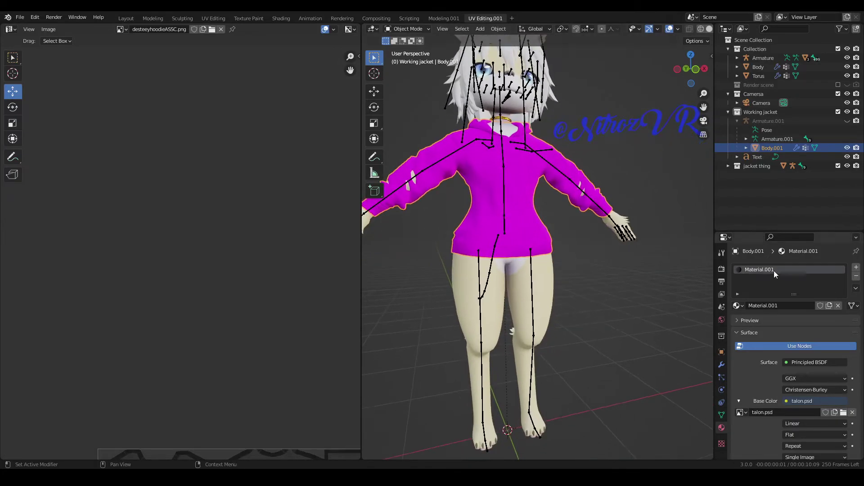
pyautogui.press('BackSpace')
pyautogui.write('Jacket')
pyautogui.press('Return')
pyautogui.scroll(-3, 749, 367)
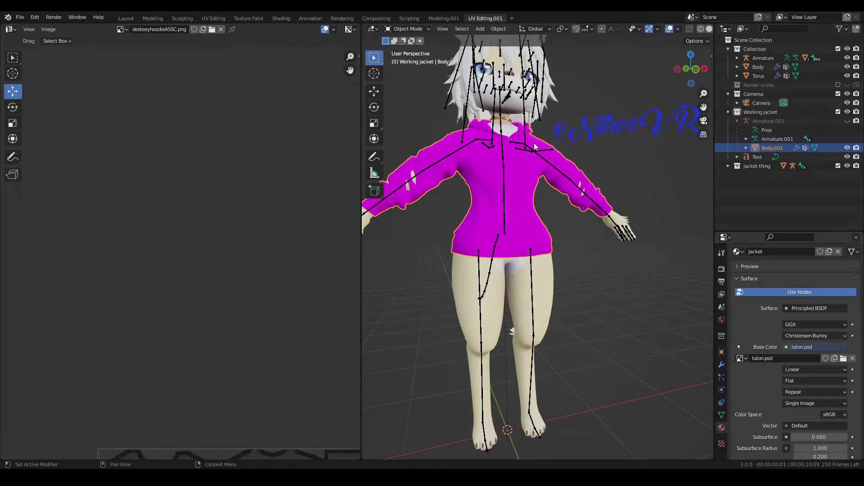
# Use Jacket thing.jpg as the Jacket material's Base Color texture and deselect the hoodie.
pyautogui.hotkey('ctrl', 'z')
pyautogui.scroll(5, 640, 302)
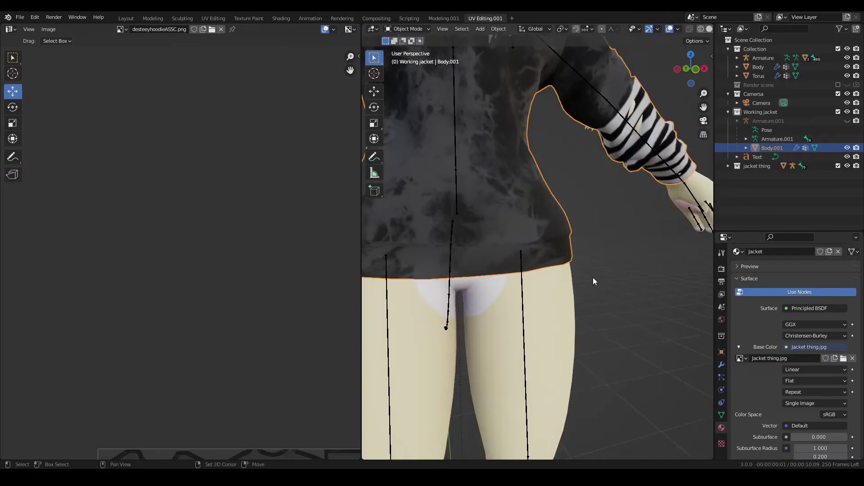
pyautogui.scroll(-2, 591, 276)
pyautogui.keyDown('shift'); pyautogui.moveTo(589, 263); pyautogui.dragTo(605, 303, button='middle'); pyautogui.keyUp('shift')
pyautogui.click(620, 321)
# Set the Jacket material's Roughness to 1.000 and check the hoodie from the front.
pyautogui.scroll(-8, 765, 395)
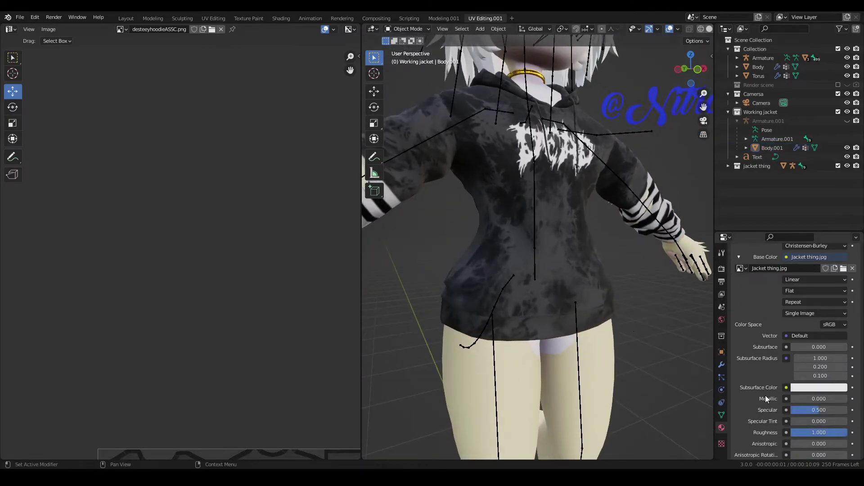
pyautogui.moveTo(822, 344); pyautogui.dragTo(844, 343)
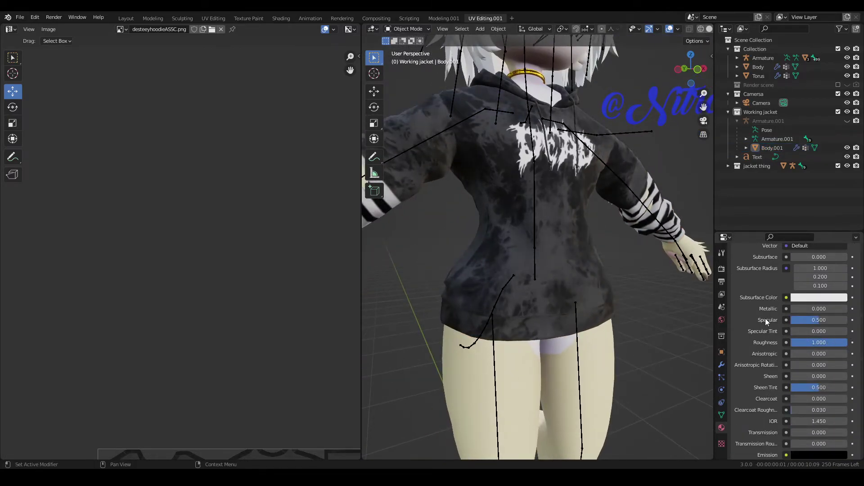
pyautogui.scroll(2, 611, 296)
pyautogui.moveTo(625, 305); pyautogui.dragTo(571, 310, button='middle')
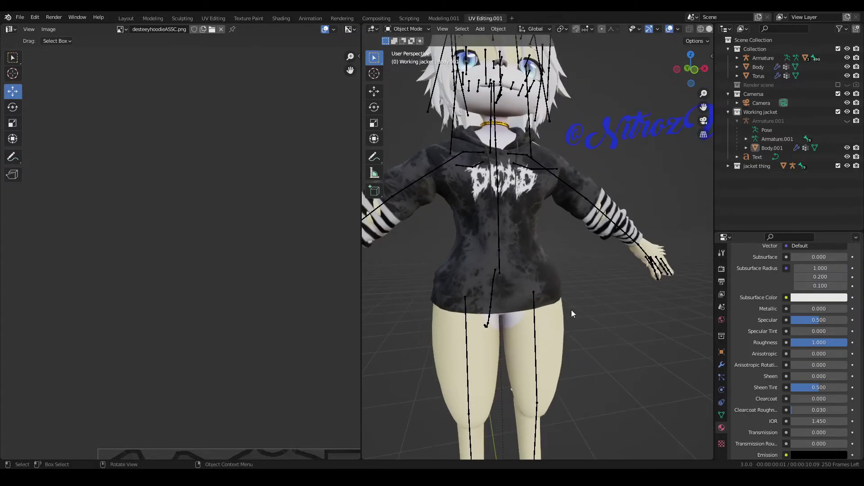
# Narrow the UV editor to enlarge the 3D viewport, and look up the External Data file options.
pyautogui.moveTo(361, 241); pyautogui.dragTo(243, 241)
pyautogui.moveTo(382, 234); pyautogui.dragTo(487, 235, button='middle')
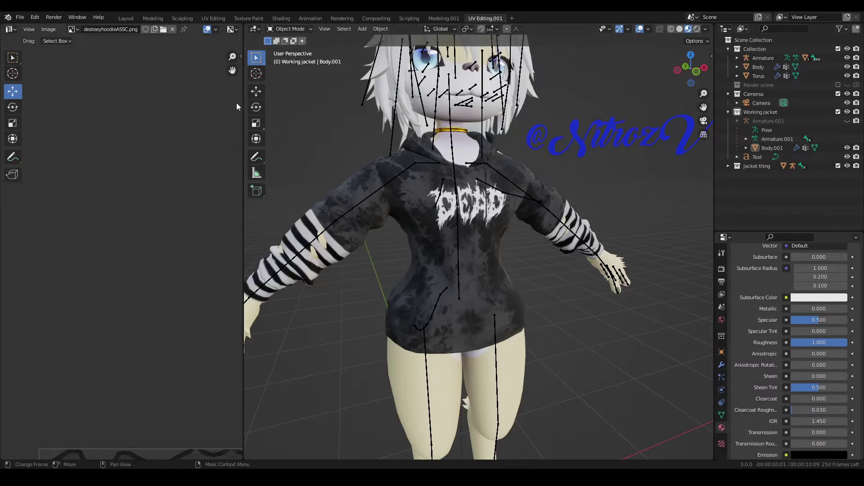
pyautogui.click(18, 18)
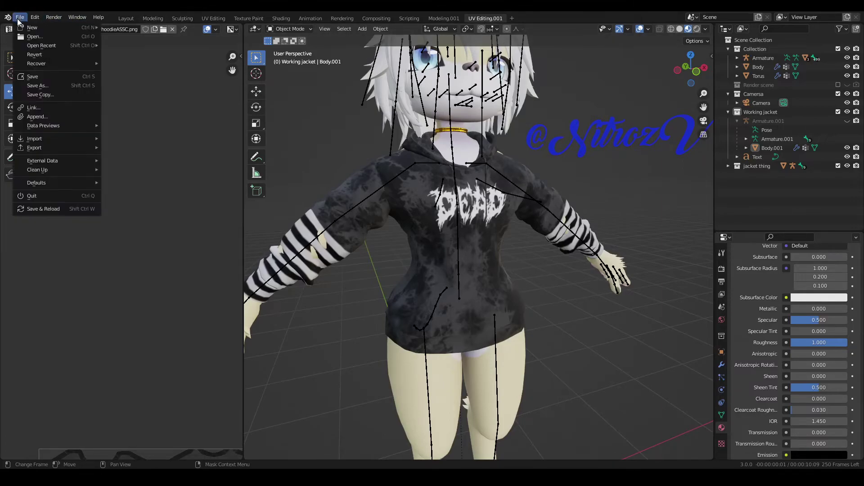
pyautogui.moveTo(53, 160)
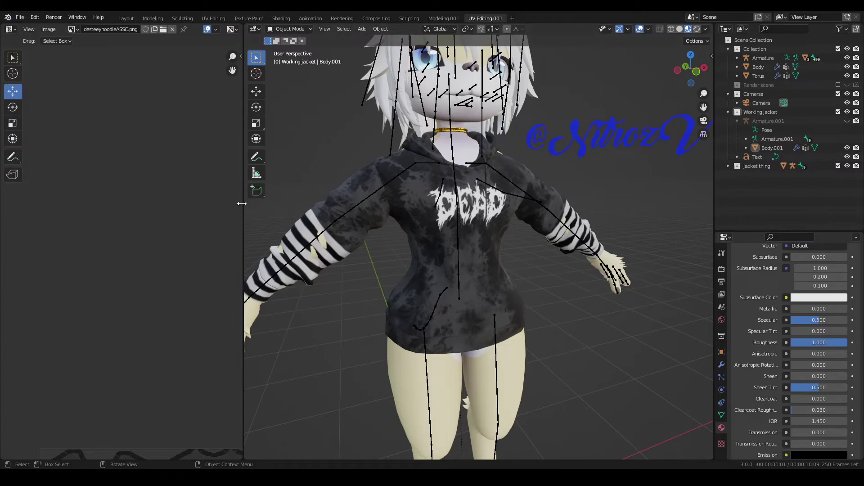
pyautogui.moveTo(242, 204); pyautogui.dragTo(179, 204)
# Try adding four empty material slots to Body.001, and remove them.
pyautogui.scroll(8, 783, 310)
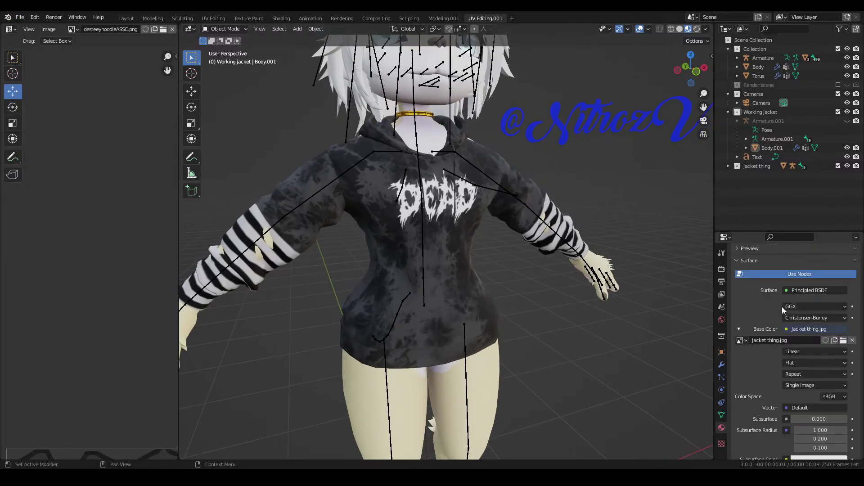
pyautogui.scroll(5, 783, 309)
pyautogui.click(857, 269)
pyautogui.click(857, 269)
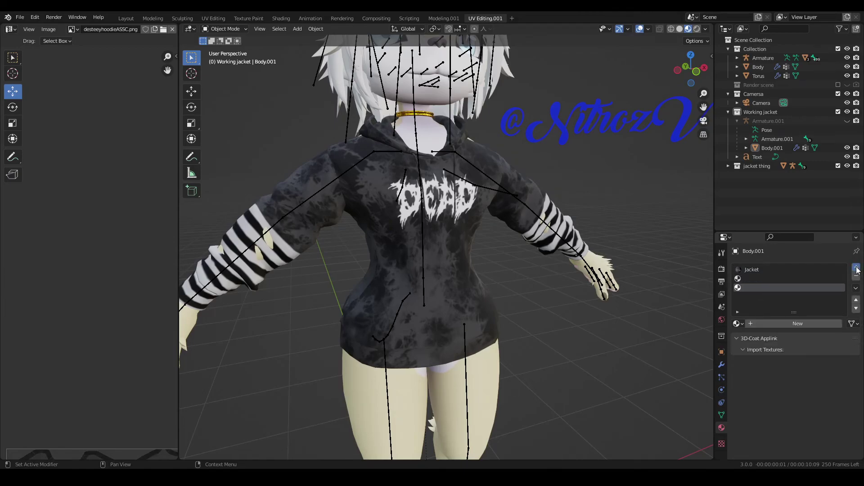
pyautogui.click(857, 268)
pyautogui.click(857, 268)
pyautogui.click(855, 279)
pyautogui.click(855, 279)
pyautogui.click(856, 277)
pyautogui.click(855, 277)
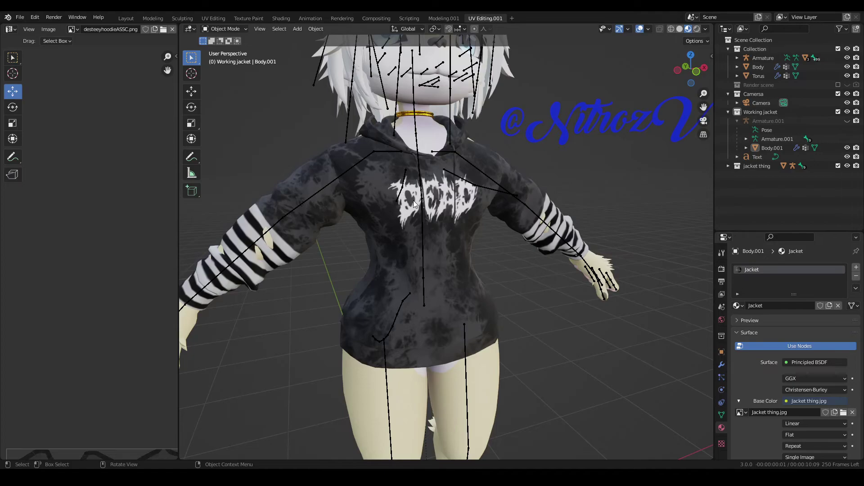
# Examine Body.001's UV islands and the hoodie texture image in Edit Mode, and return to Object Mode.
pyautogui.press('Tab')
pyautogui.scroll(-4, 143, 271)
pyautogui.moveTo(143, 271); pyautogui.dragTo(85, 253, button='middle')
pyautogui.scroll(2, 90, 270)
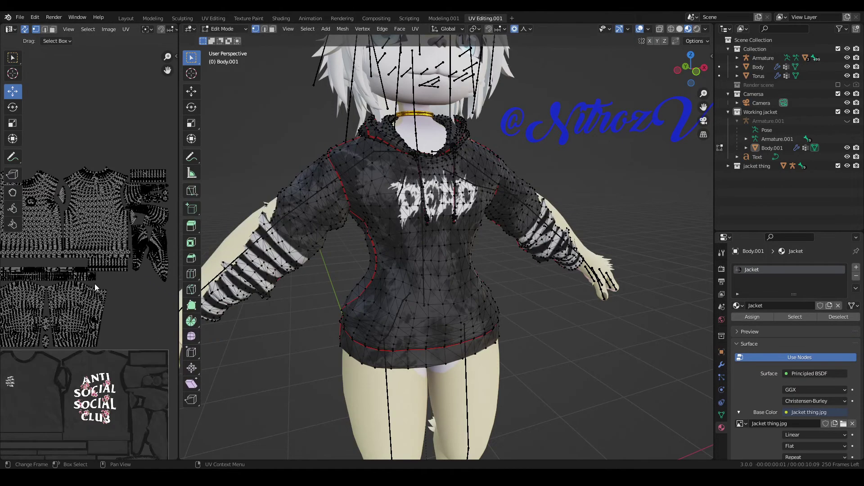
pyautogui.scroll(-1, 95, 284)
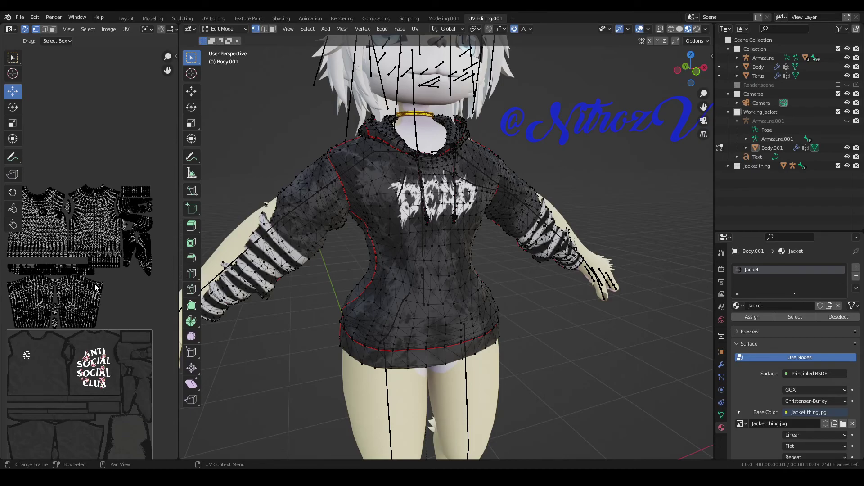
pyautogui.moveTo(432, 271); pyautogui.dragTo(464, 271, button='middle')
pyautogui.scroll(-3, 469, 284)
pyautogui.press('Tab')
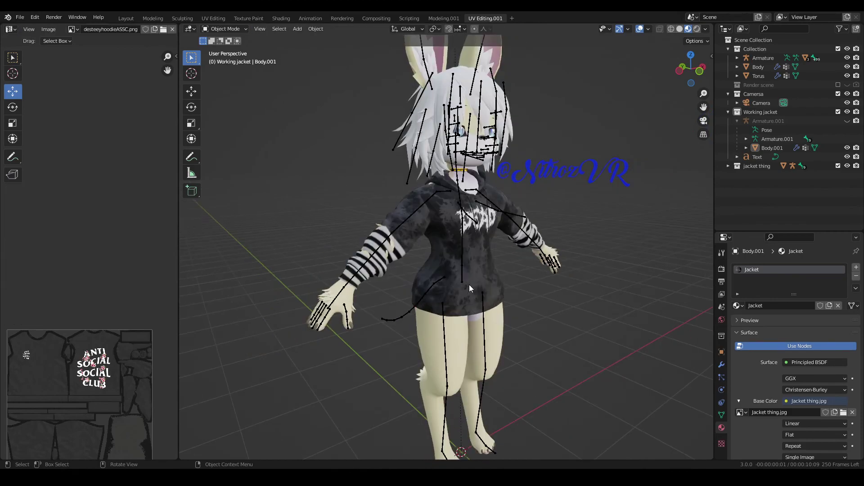